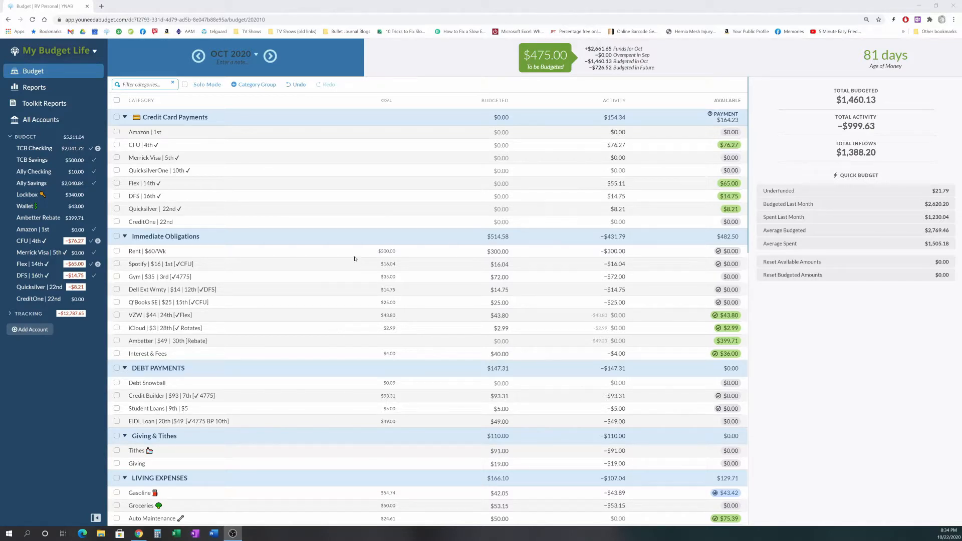
Step: Review the October 2020 budget categories, from credit card payments and immediate obligations through the unexpected and miscellaneous group
click(424, 157)
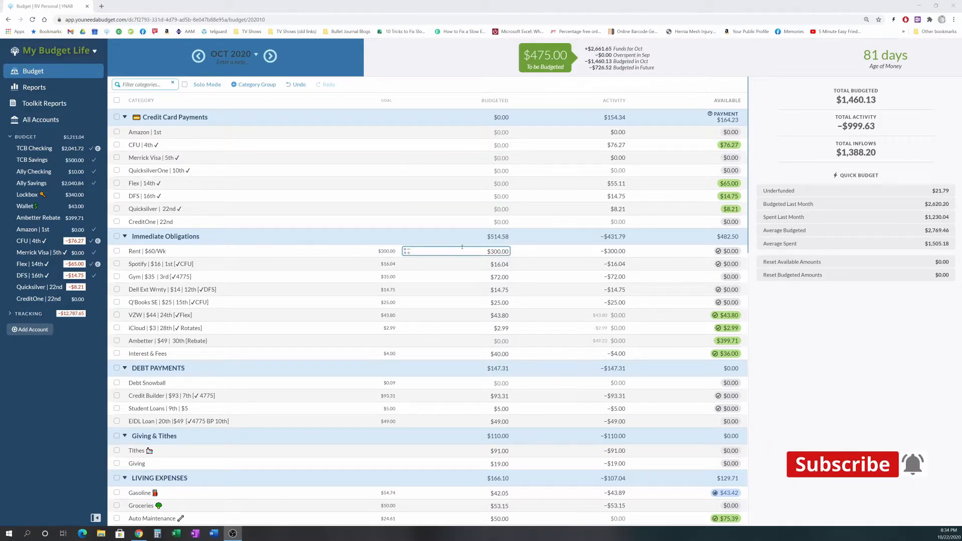
scroll(312, 244, down, 1)
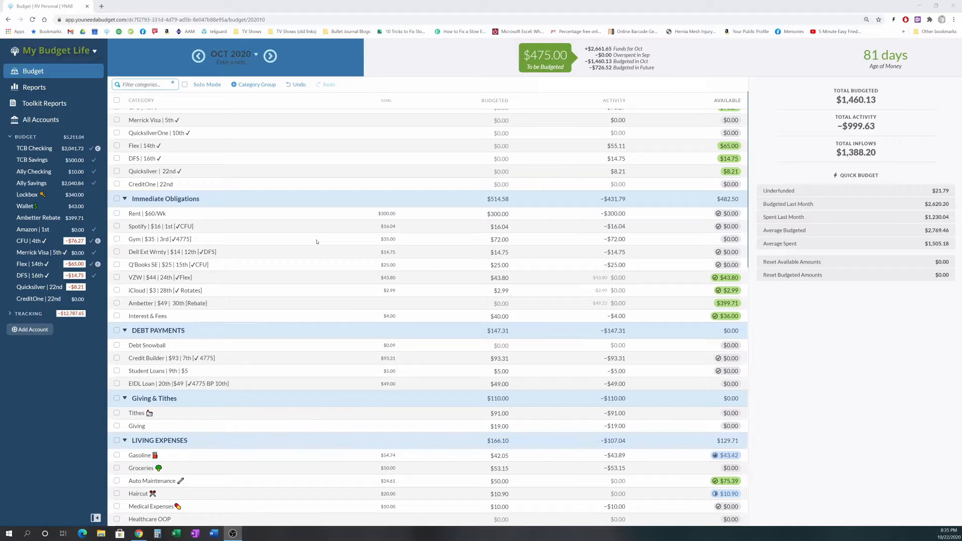
scroll(542, 312, down, 1)
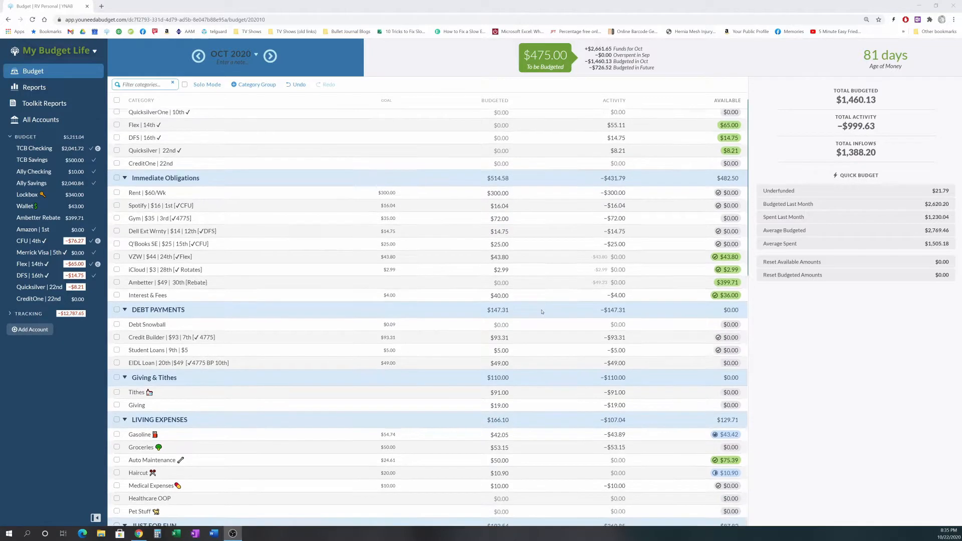
scroll(542, 312, down, 2)
click(491, 271)
scroll(481, 351, down, 2)
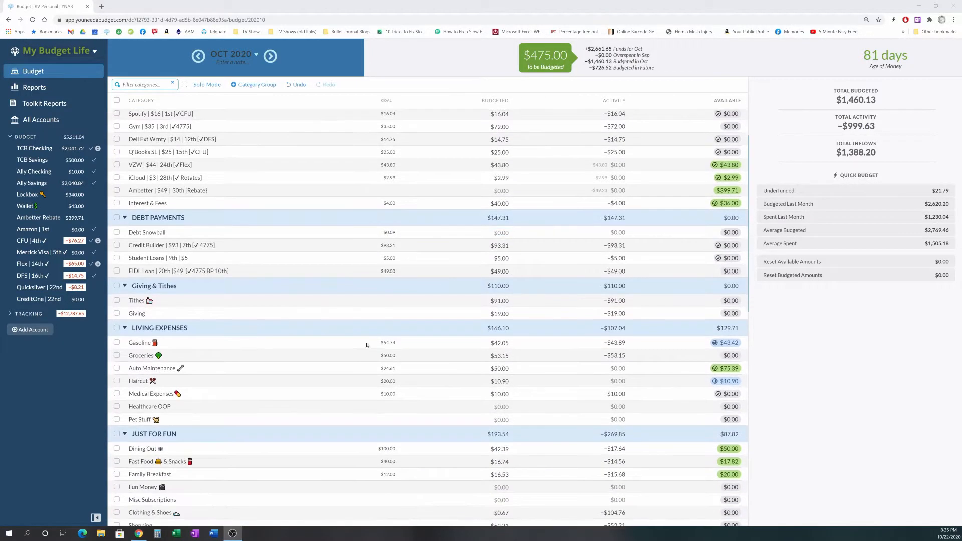
scroll(474, 357, down, 6)
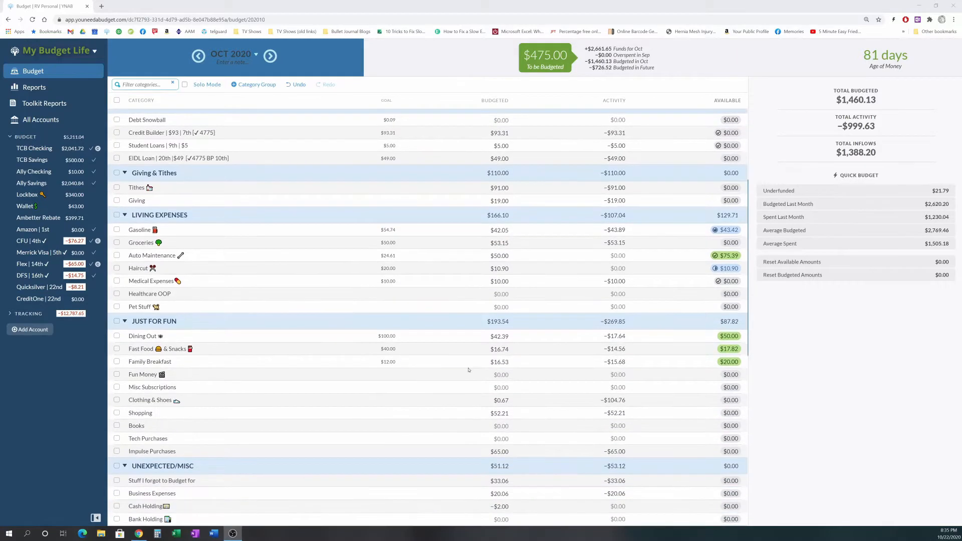
scroll(510, 335, up, 5)
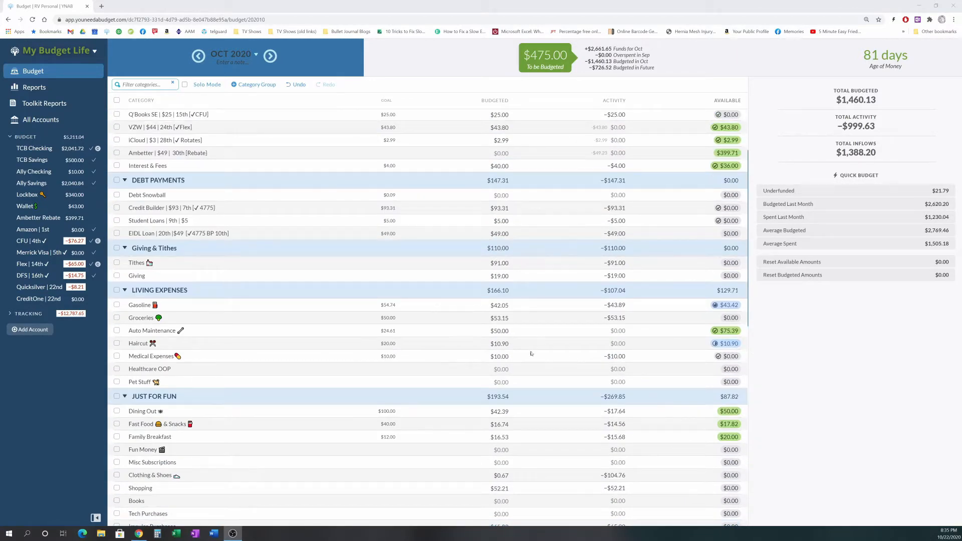
click(456, 318)
scroll(456, 321, up, 1)
scroll(456, 322, up, 2)
click(456, 333)
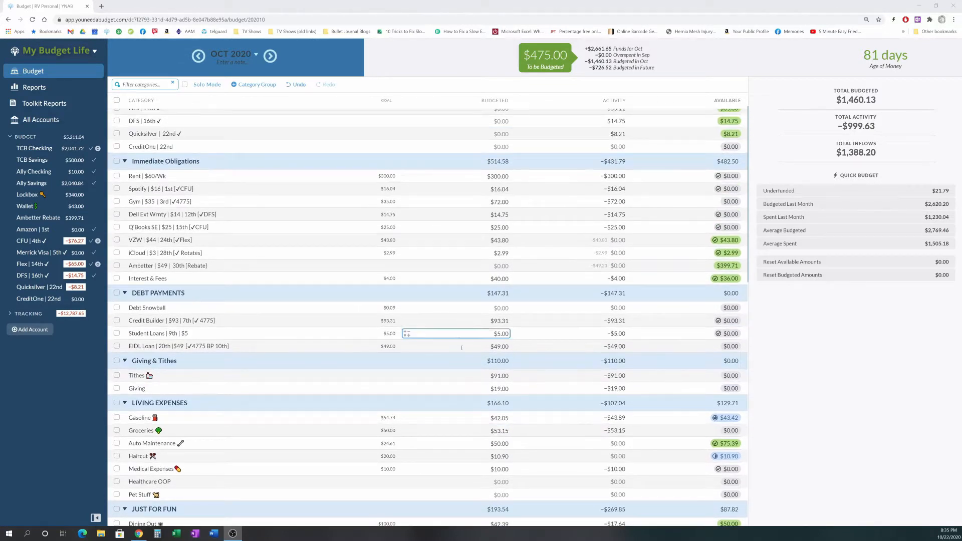
Step: Add $47.50 to the amount budgeted for Tithes in October 2020
click(506, 376)
click(507, 376)
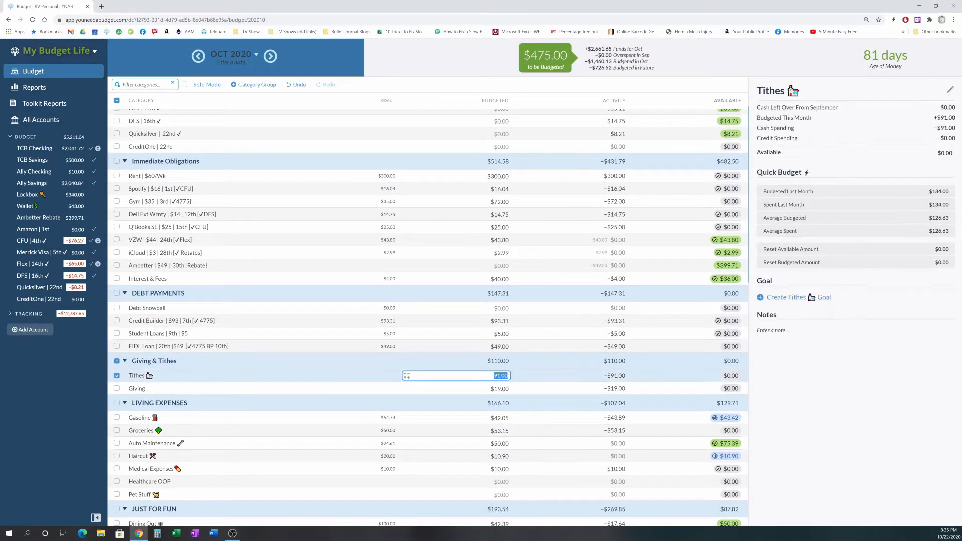
click(500, 277)
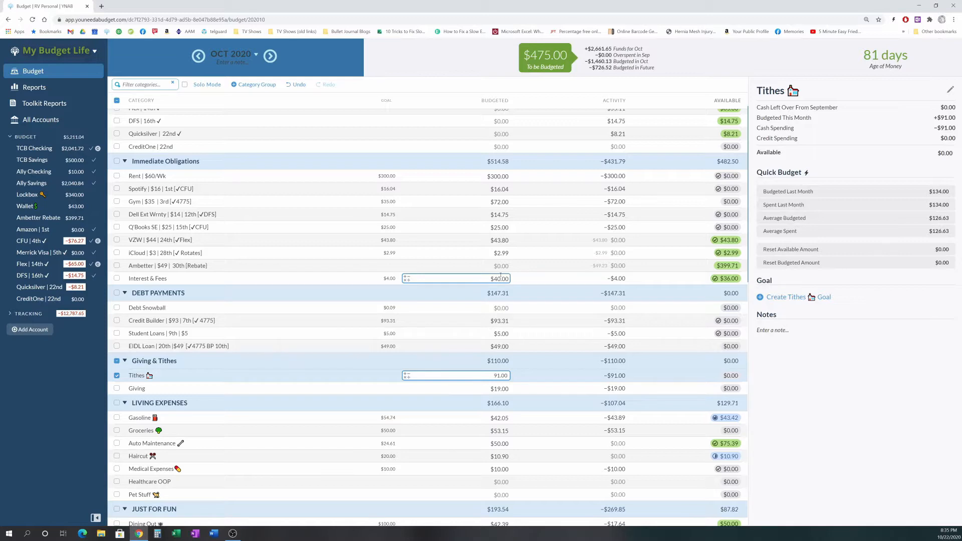
text(+47.50)
key(Return)
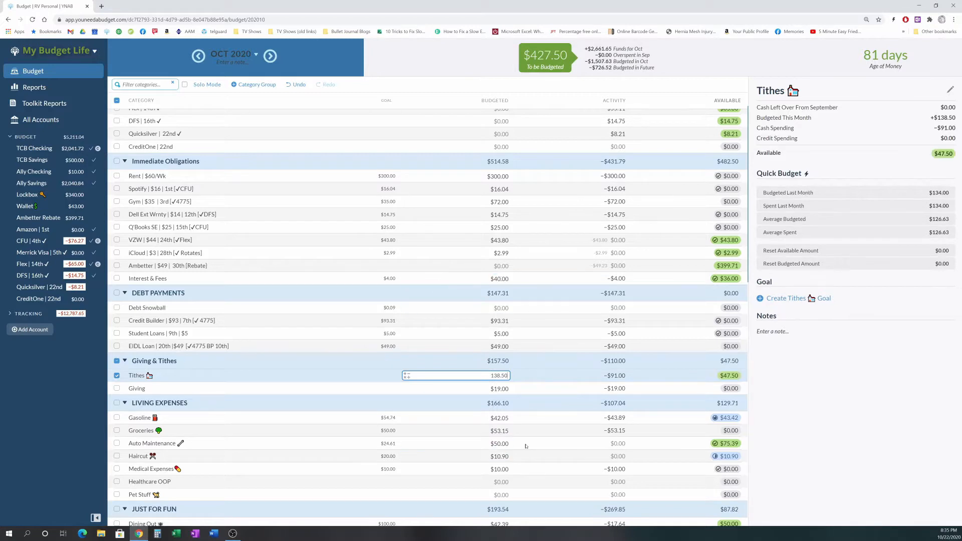
Step: Fund the October Haircut category up to its $20.00 goal with a quick budget option, and deselect the category
scroll(521, 436, down, 1)
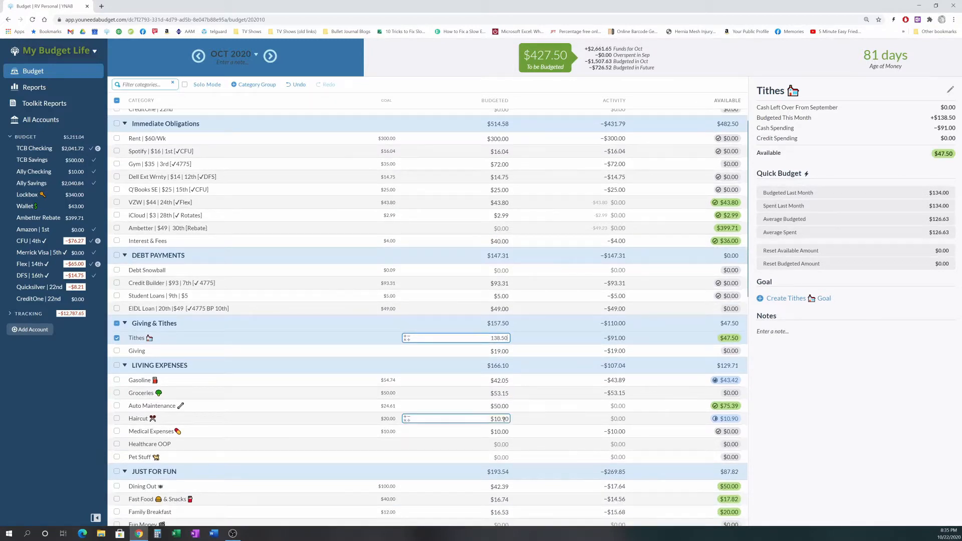
click(504, 420)
click(852, 208)
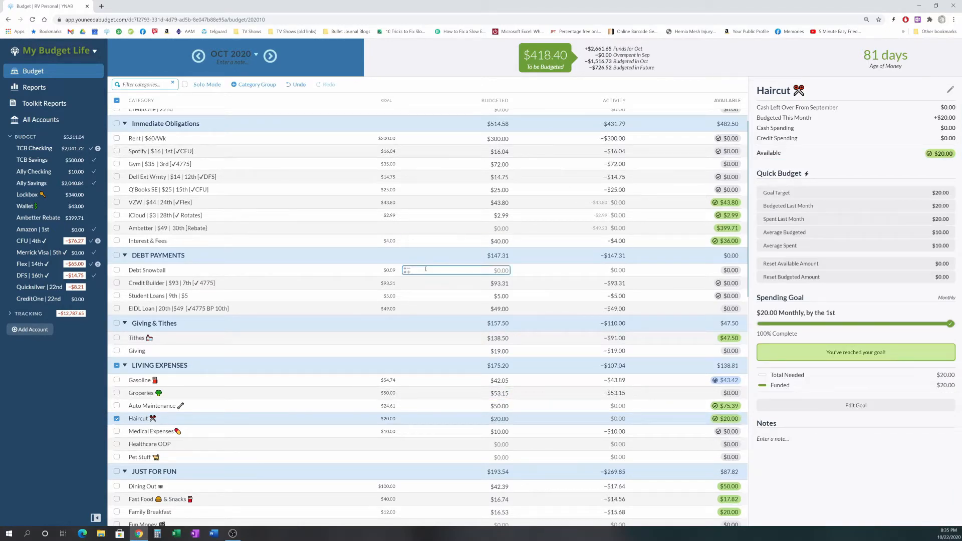
scroll(426, 271, down, 3)
scroll(426, 271, down, 1)
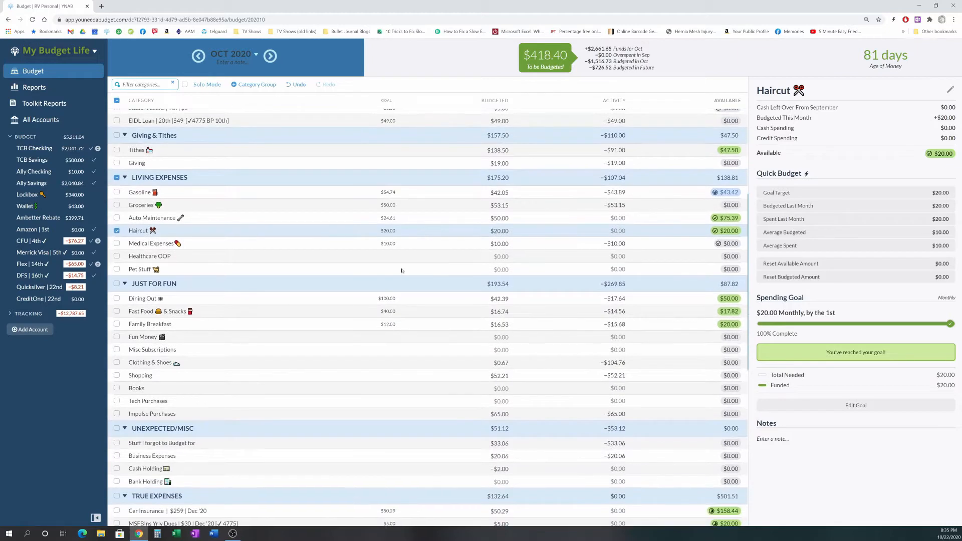
click(396, 233)
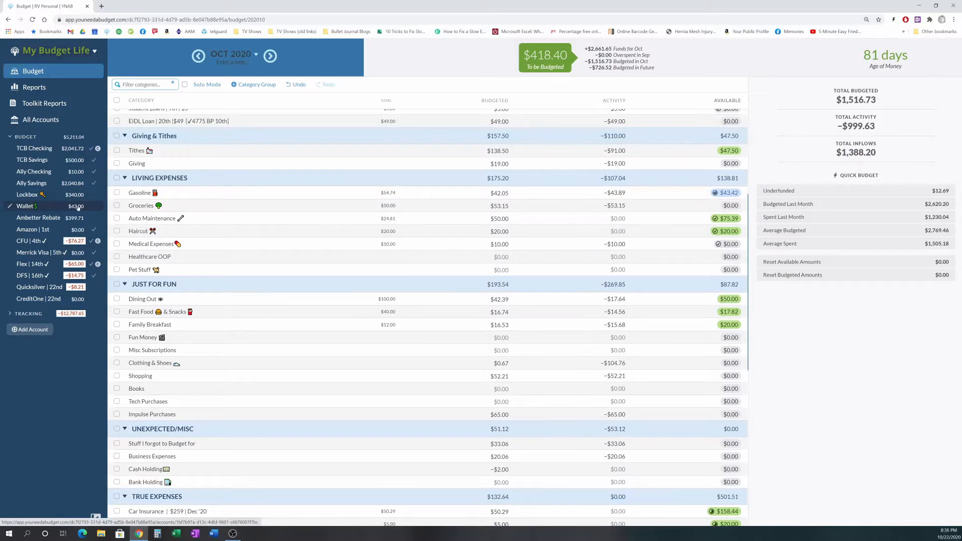
Step: Move $43 from the To Be Budgeted amount to the Cash Holding category in October 2020
click(410, 312)
scroll(410, 314, down, 3)
click(410, 314)
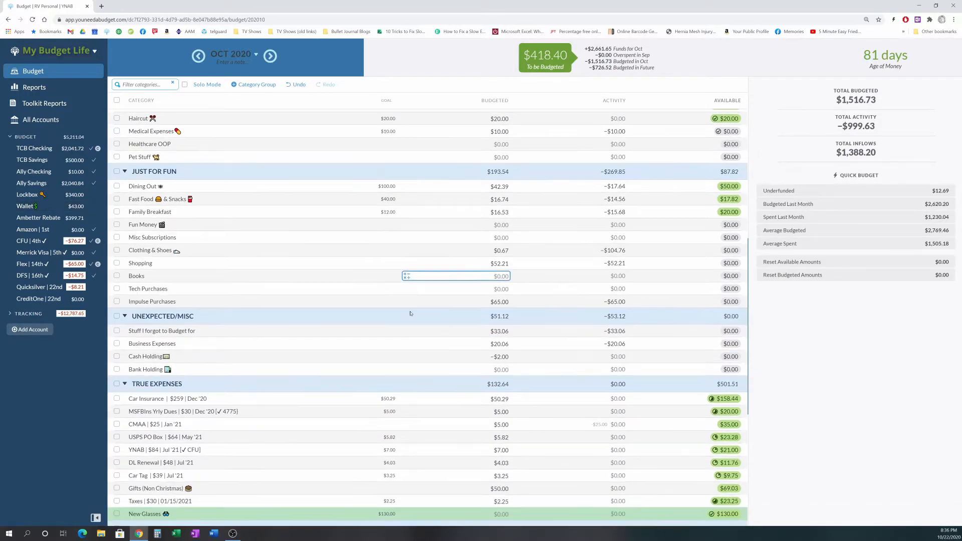
key(Escape)
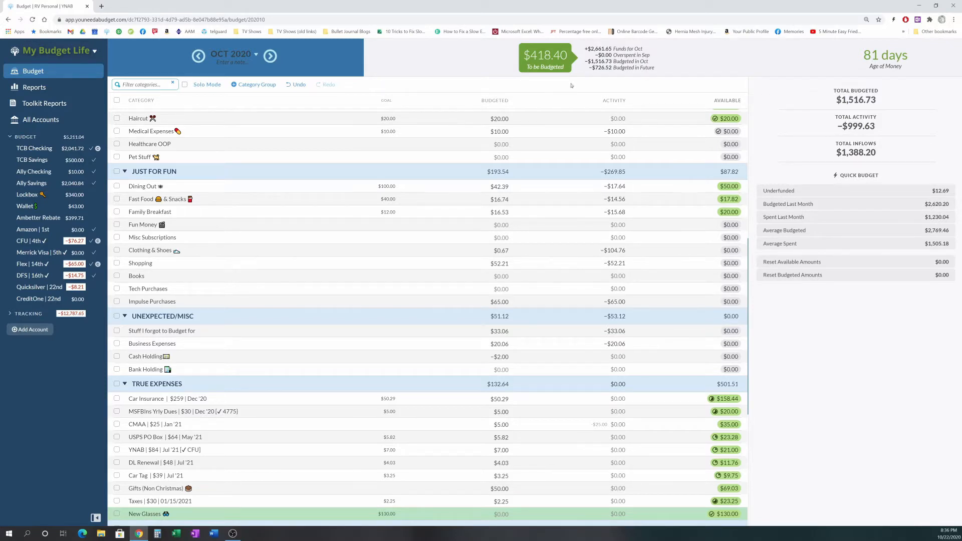
click(551, 59)
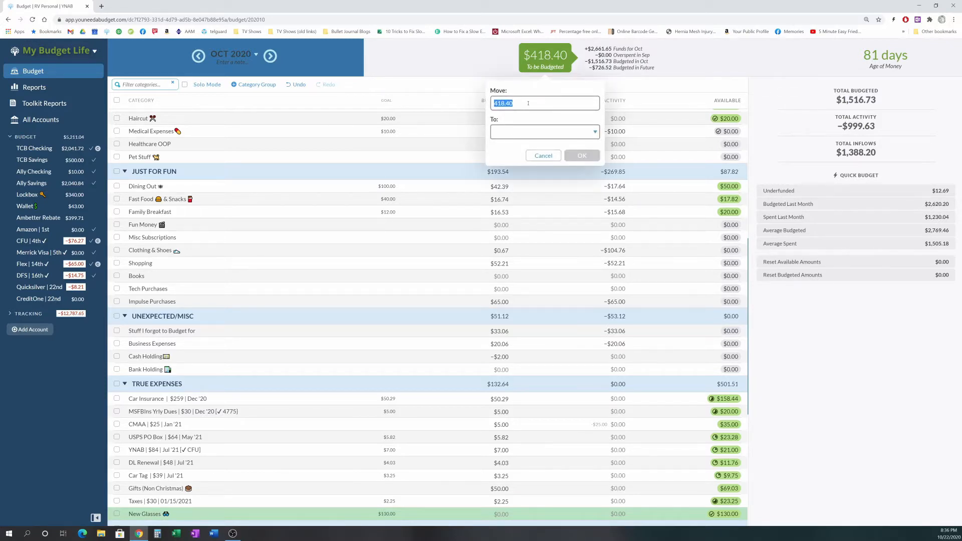
text(43)
click(547, 132)
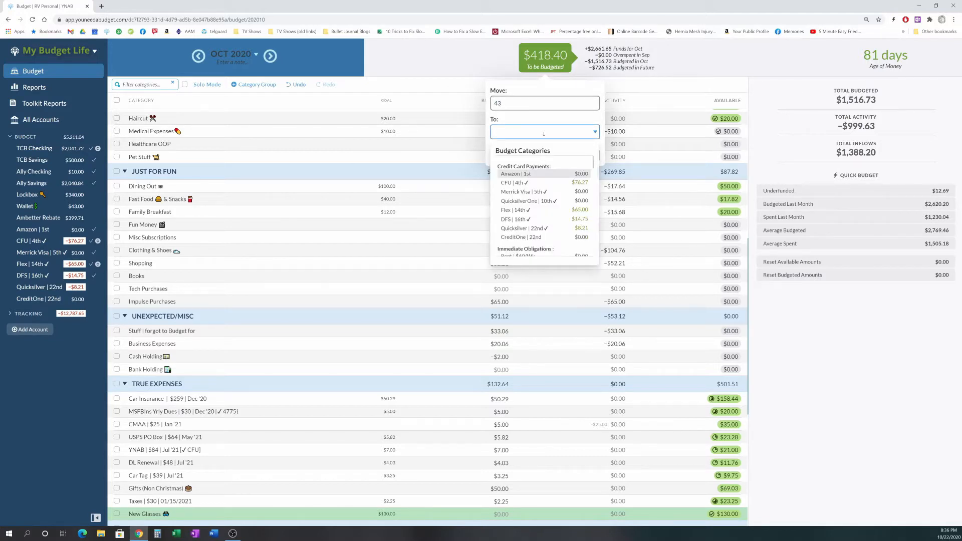
text(cash)
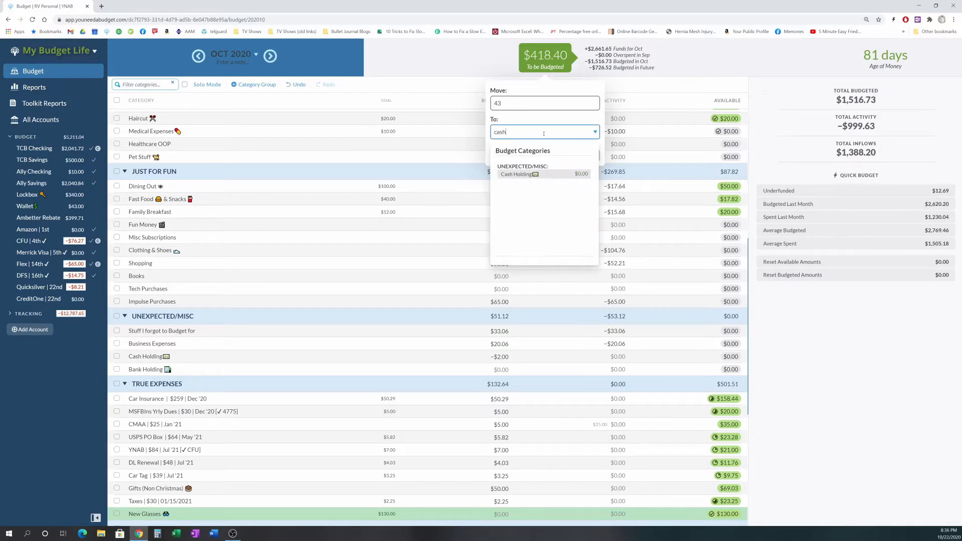
click(535, 174)
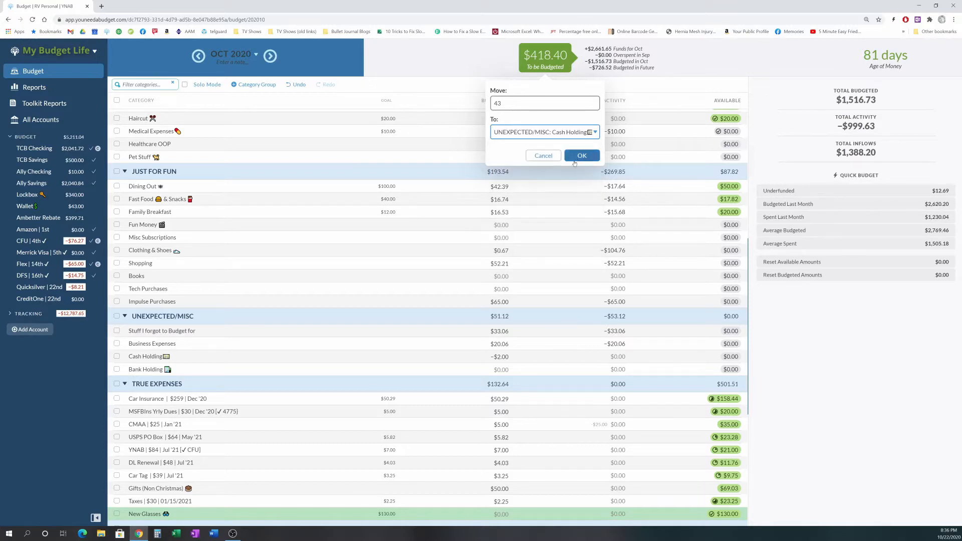
click(577, 160)
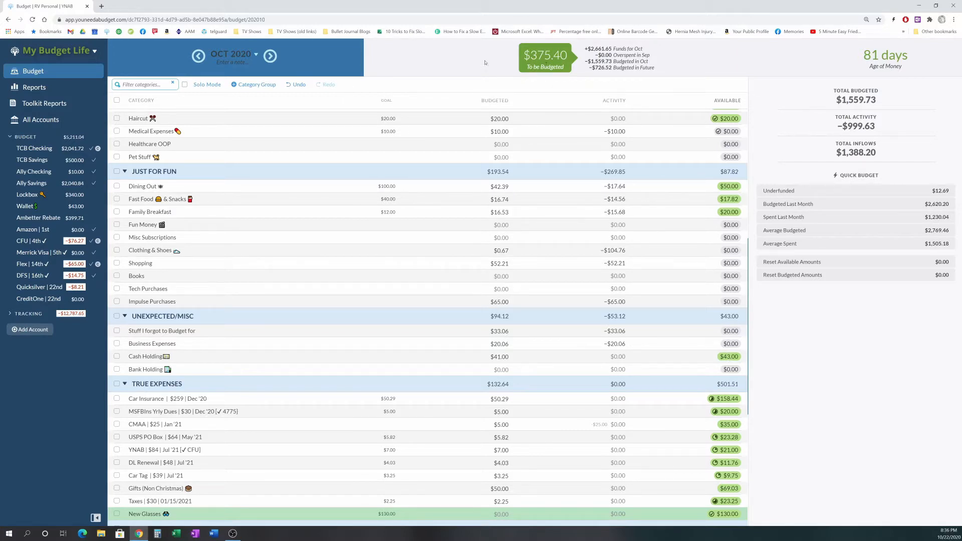
Step: Switch to the November 2020 budget and bring its first category groups into view
click(270, 56)
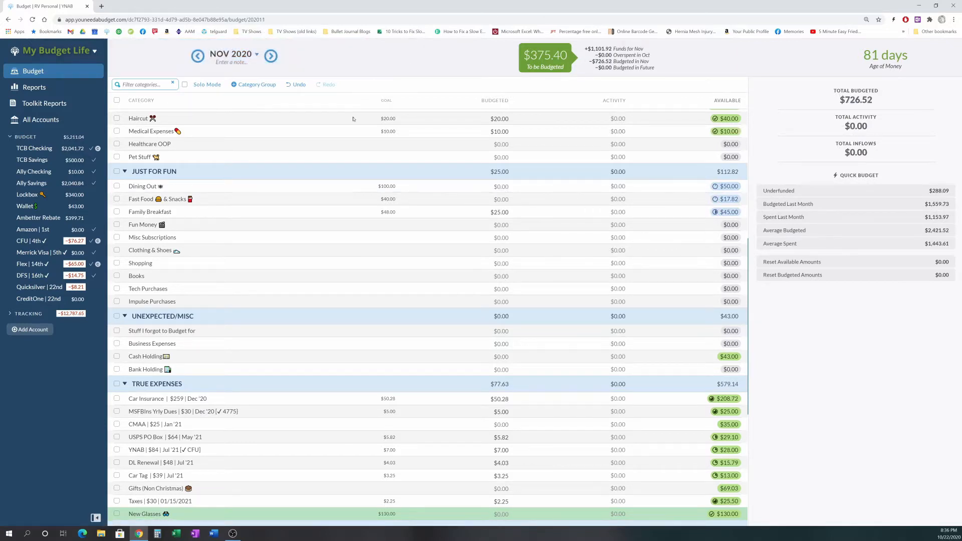
scroll(481, 182, up, 5)
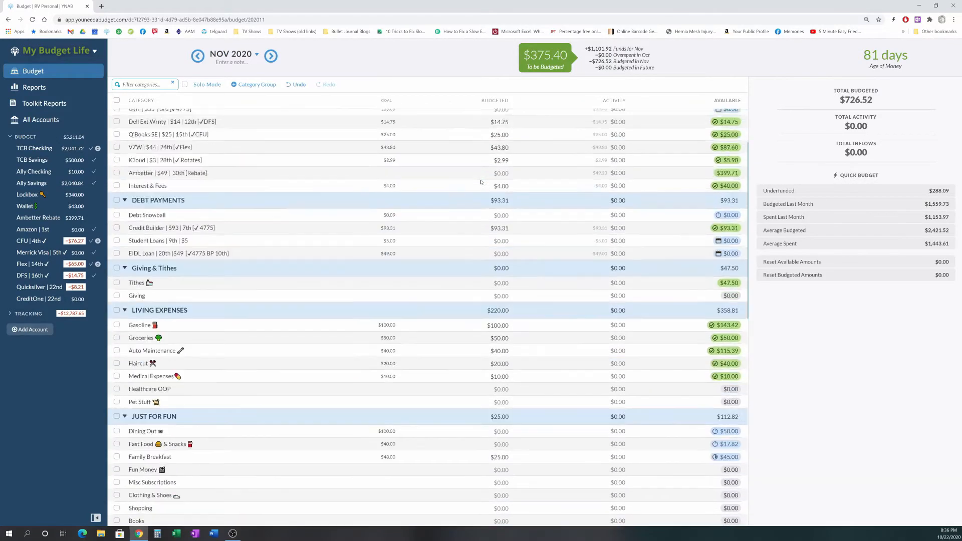
scroll(481, 182, up, 3)
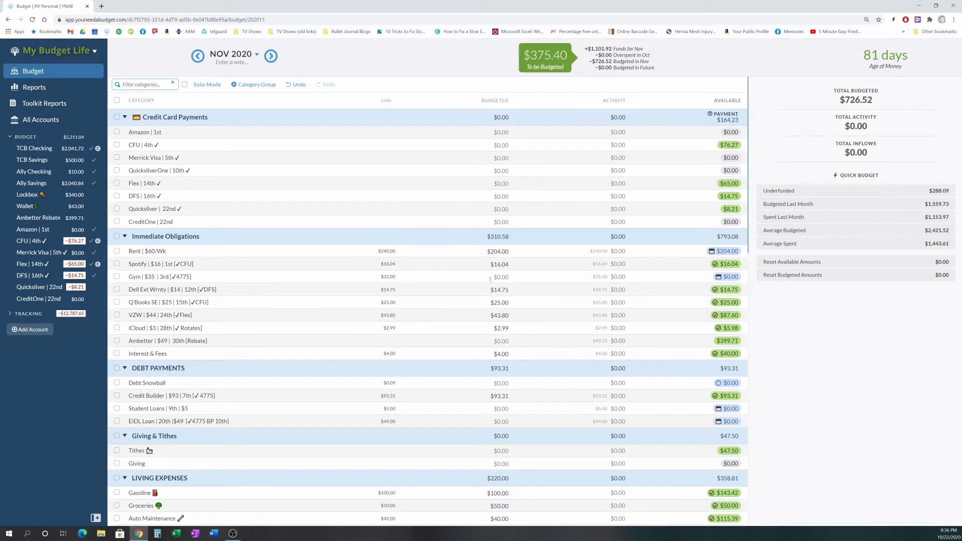
Step: Quick-budget the underfunded amounts for November's Rent and Gym categories, bringing them to $240.00 and $35.00
click(492, 251)
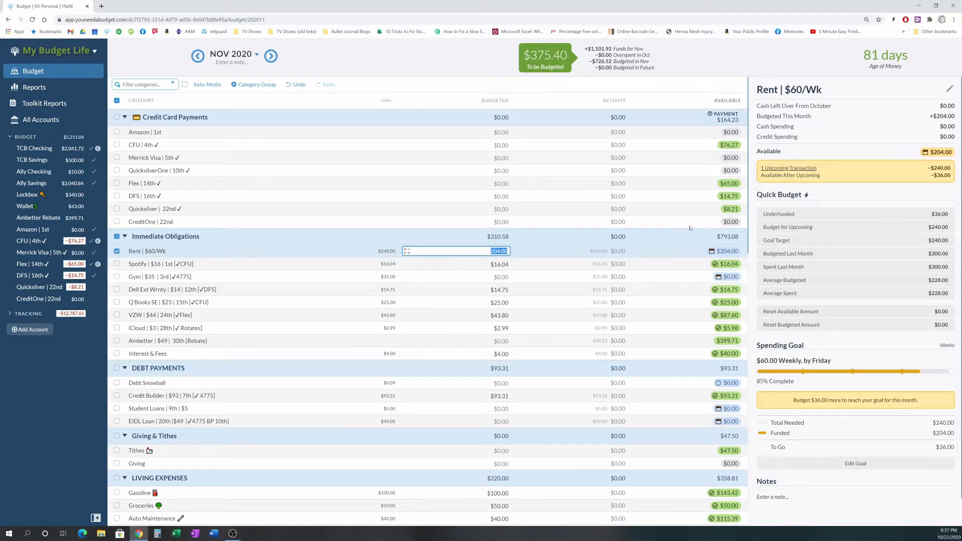
click(815, 216)
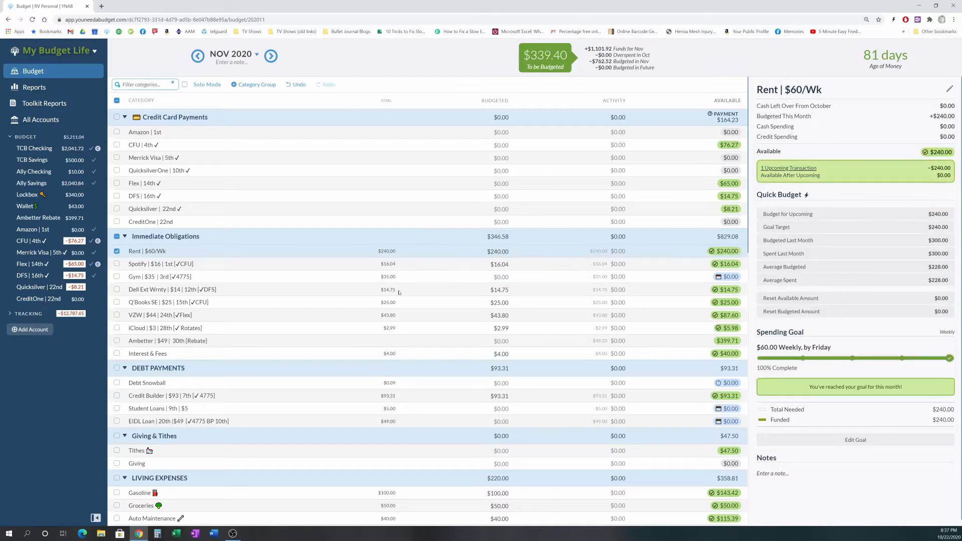
click(497, 277)
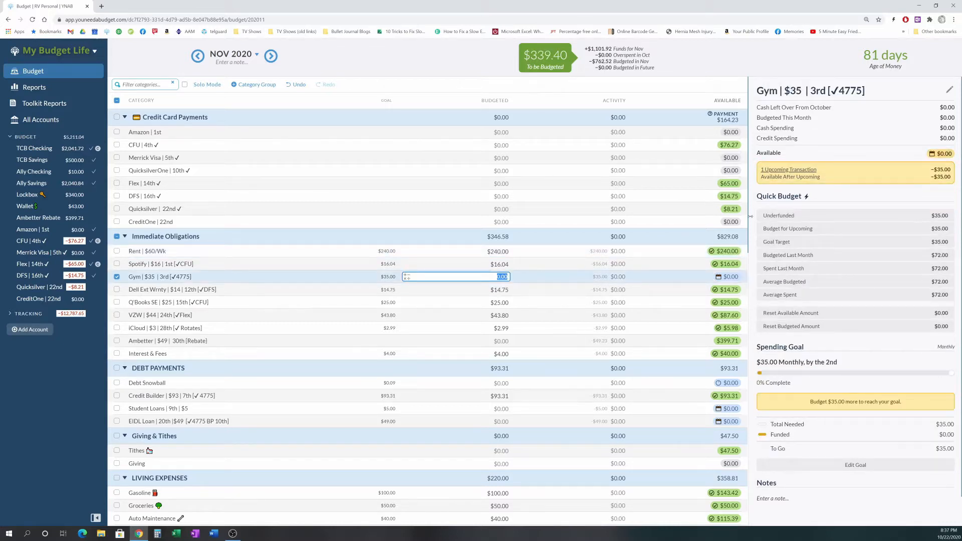
click(804, 216)
Step: Quick-budget the underfunded amounts for November's Dining Out, Fast Food & Snacks and Family Breakfast to $100.00, $40.00 and $48.00, and deselect them
scroll(550, 290, down, 2)
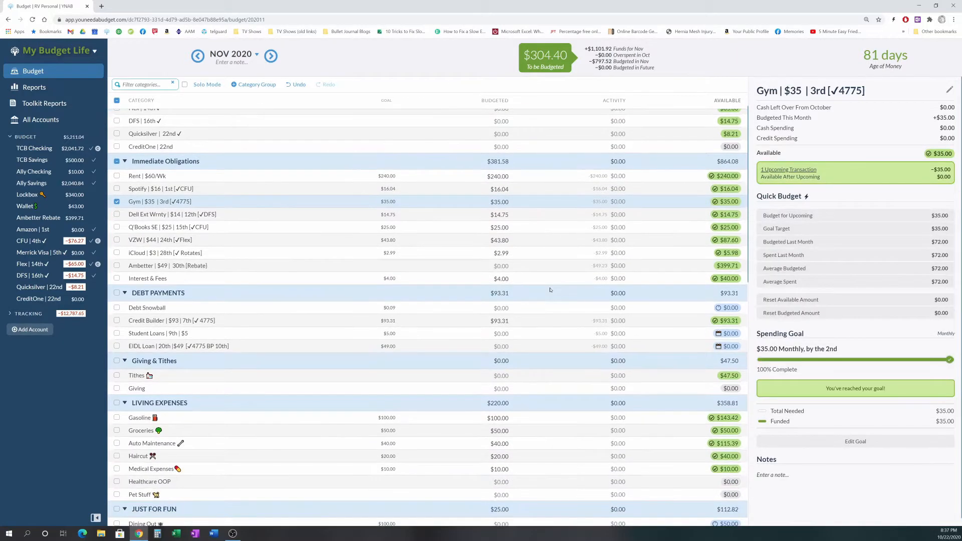
scroll(469, 306, down, 3)
click(469, 259)
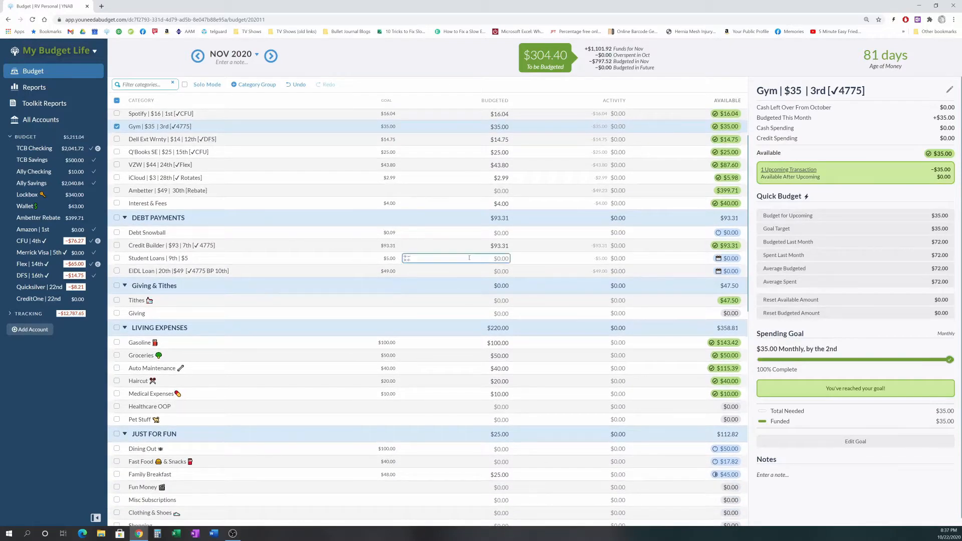
scroll(469, 259, down, 4)
click(499, 259)
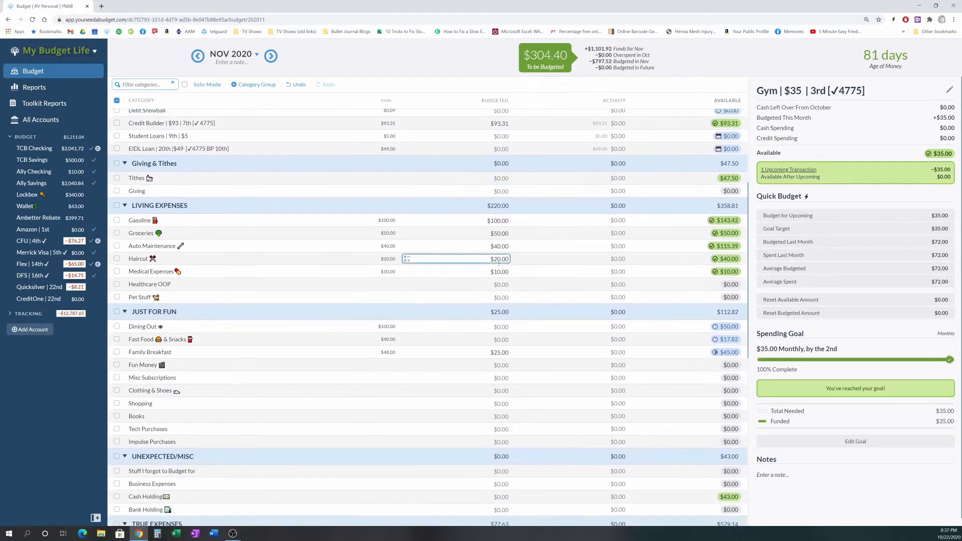
scroll(499, 262, down, 1)
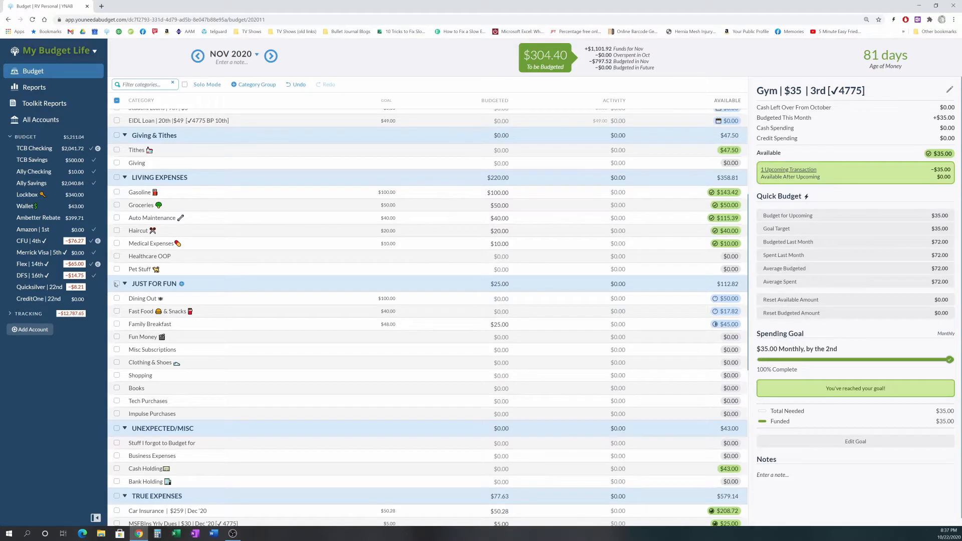
click(117, 299)
click(117, 311)
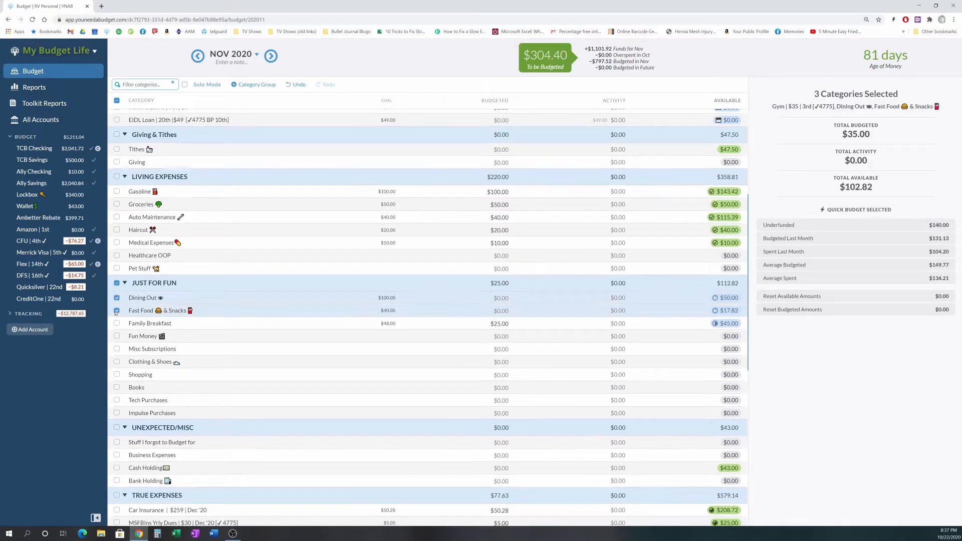
click(117, 324)
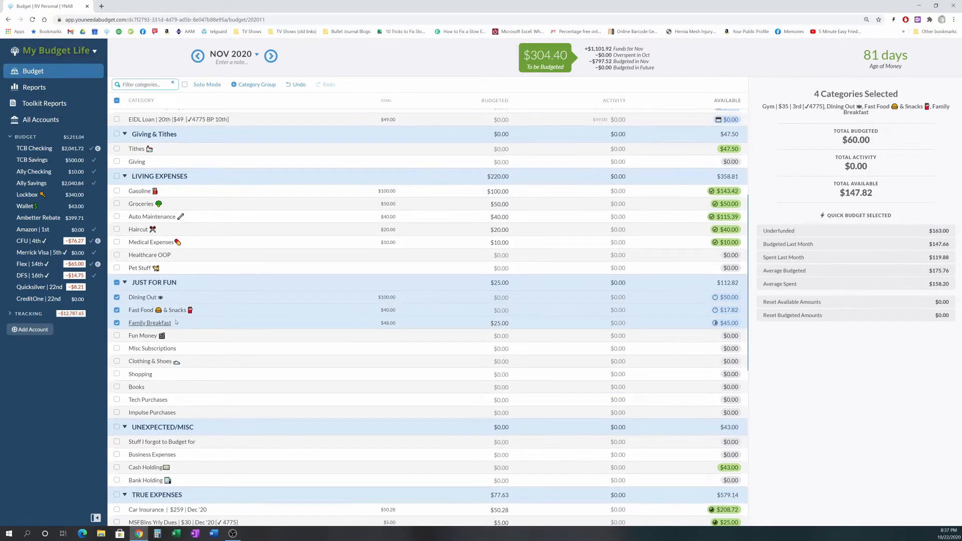
click(835, 232)
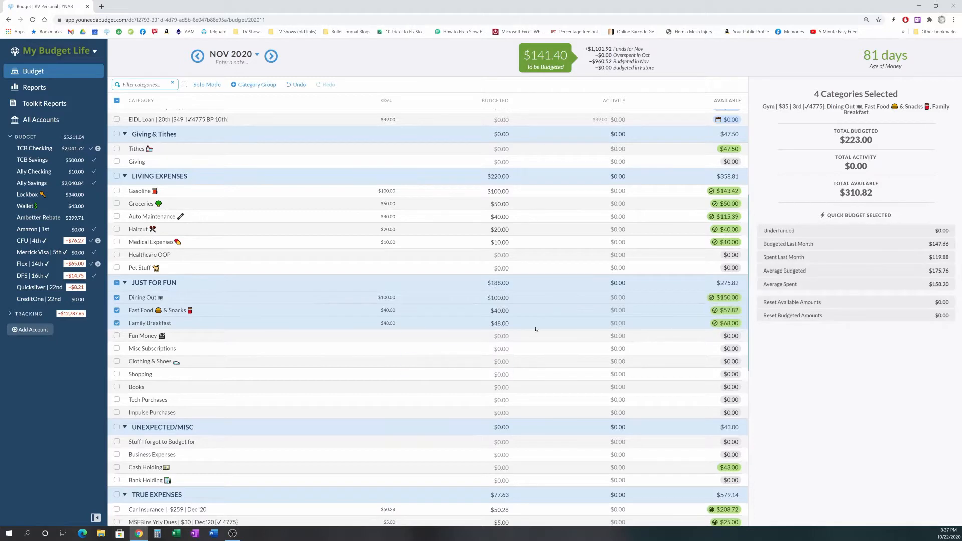
click(509, 324)
click(117, 282)
scroll(401, 294, down, 4)
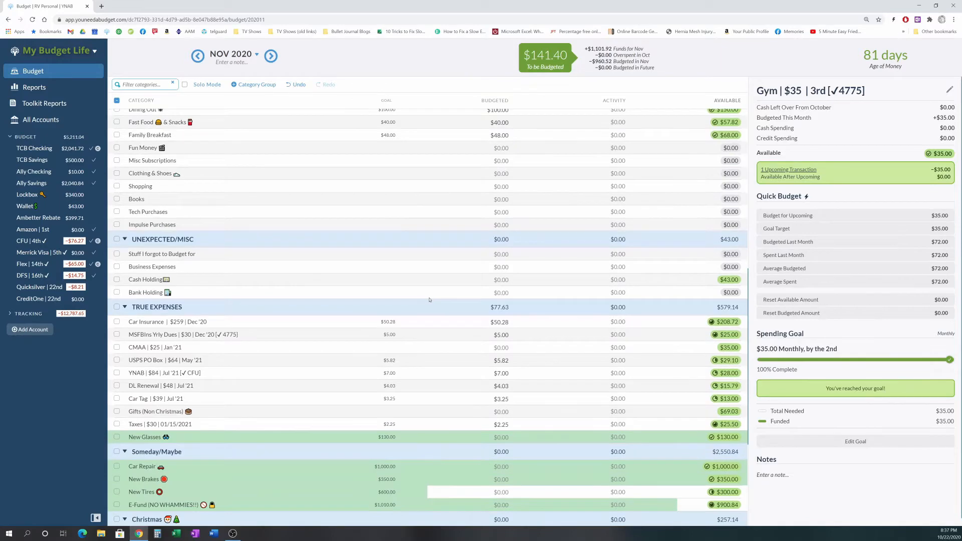
Step: Switch to the October 2020 budget and review the transactions recorded under Impulse Purchases
scroll(430, 300, up, 3)
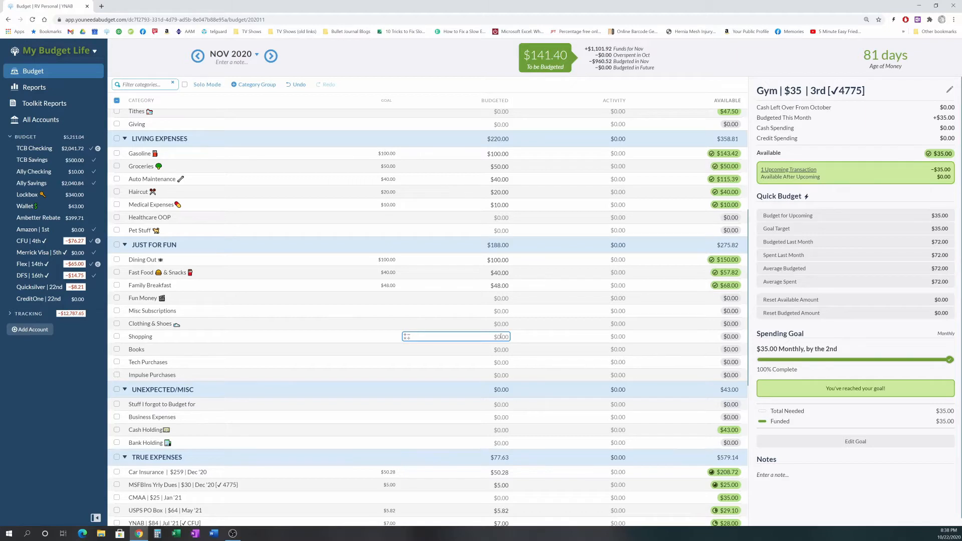
click(198, 60)
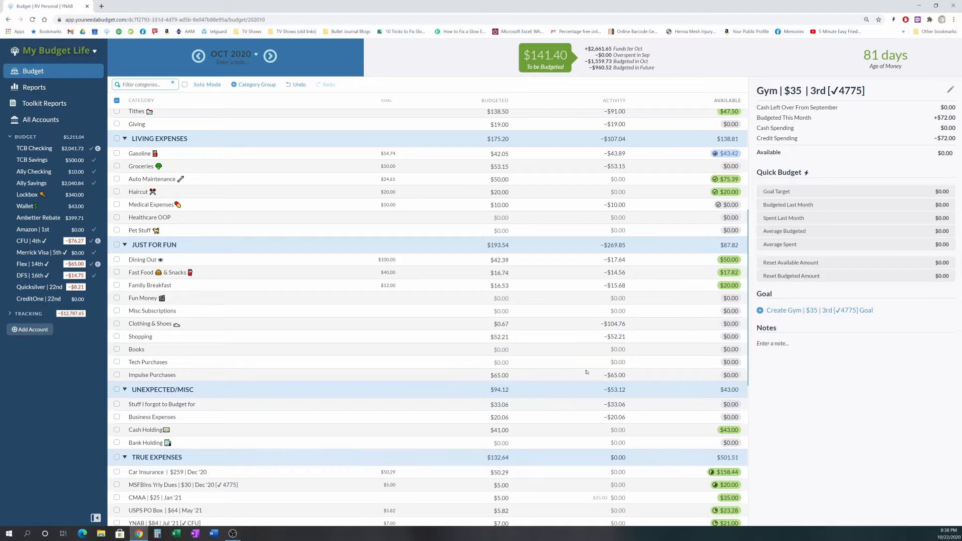
click(615, 376)
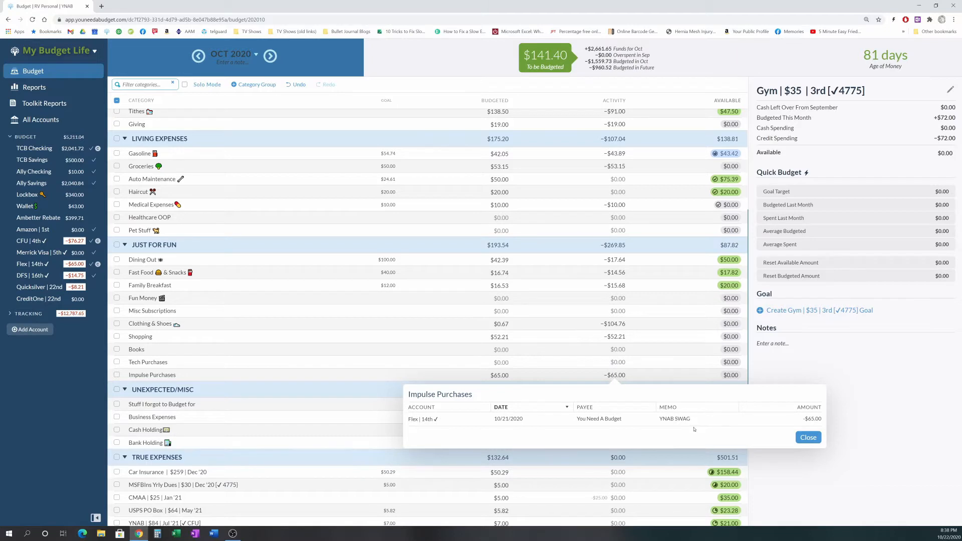
click(805, 438)
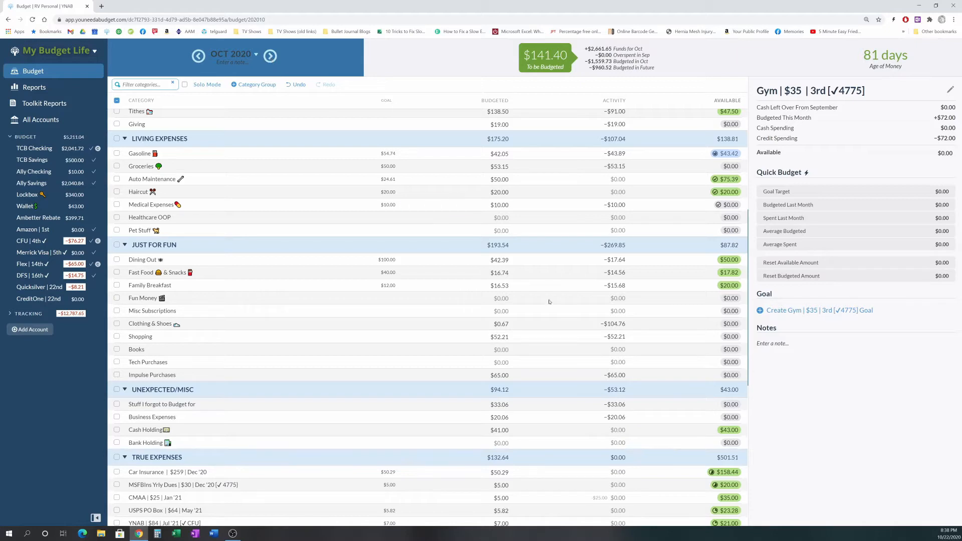
click(614, 376)
click(612, 377)
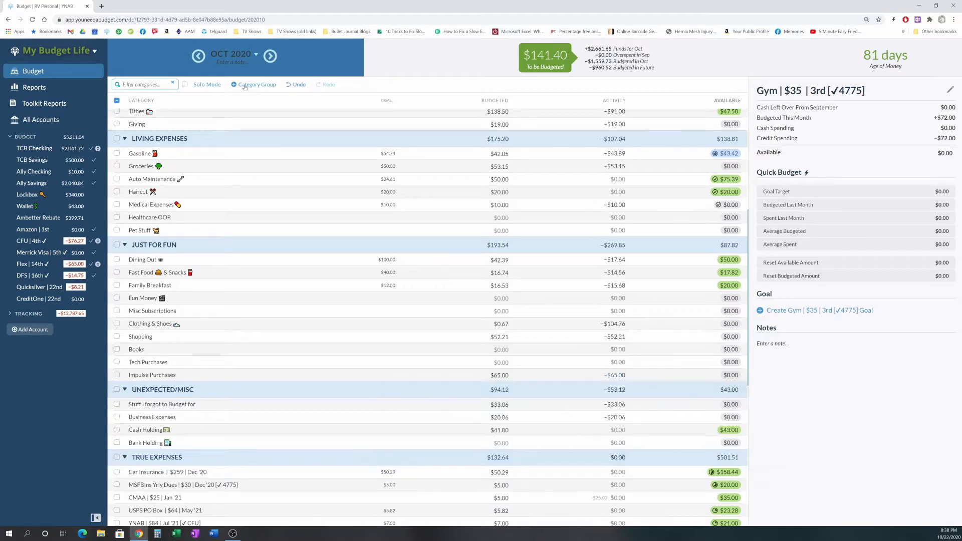
Step: Return to the November 2020 budget, clear the category selection and delete the spending goal of the Debt Snowball category
click(270, 57)
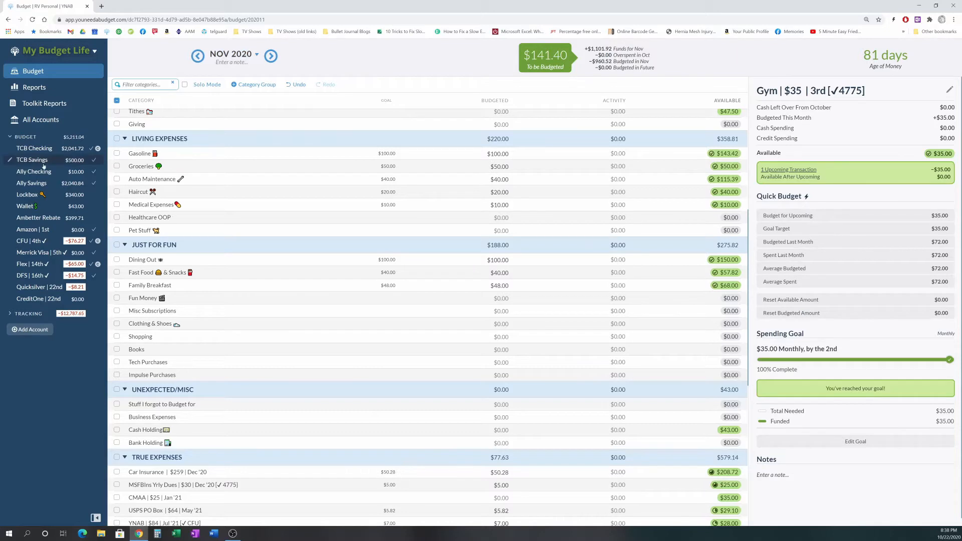
click(117, 101)
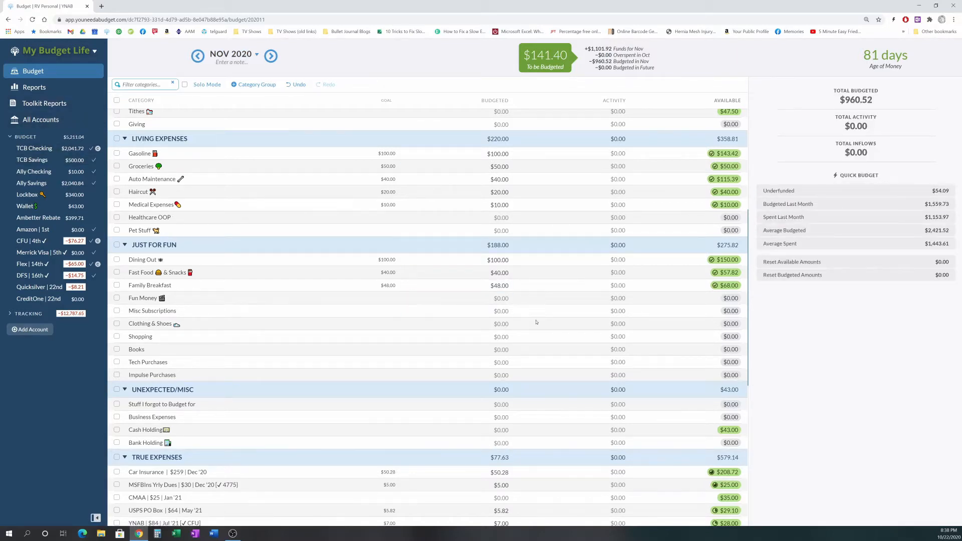
scroll(535, 315, up, 1)
scroll(535, 314, up, 2)
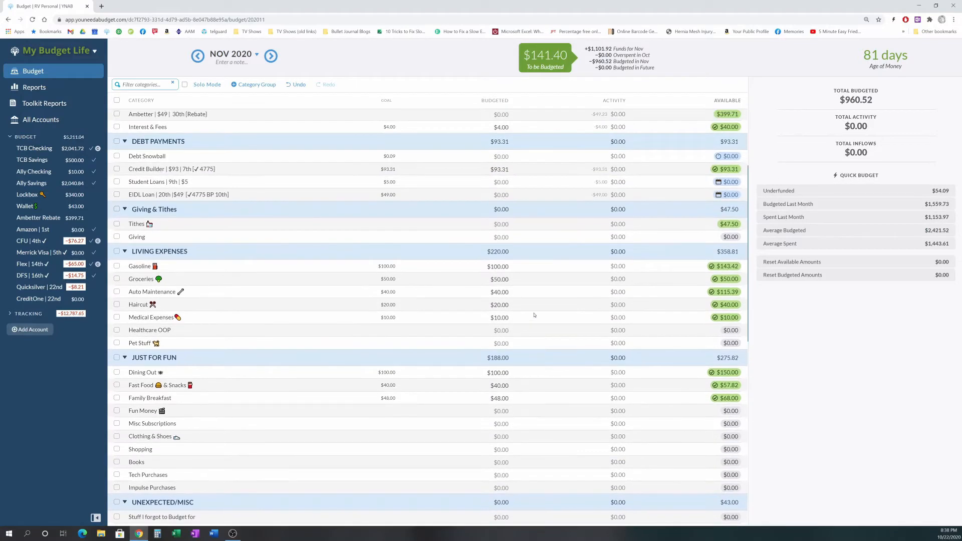
scroll(535, 315, up, 2)
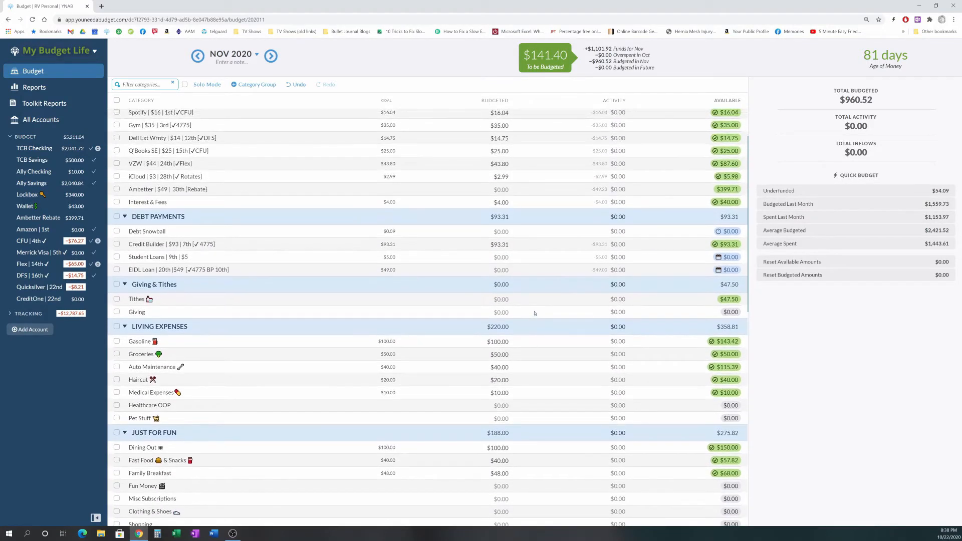
click(390, 232)
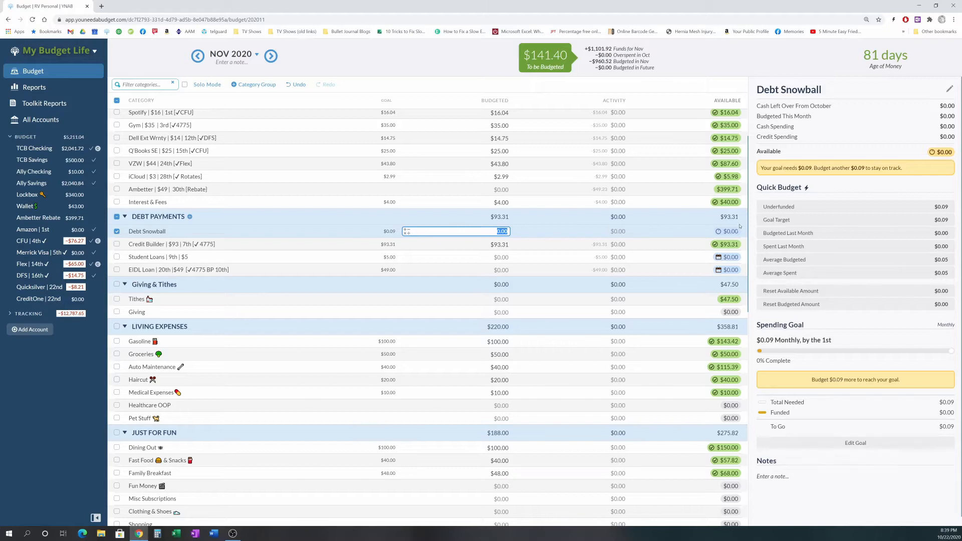
click(726, 232)
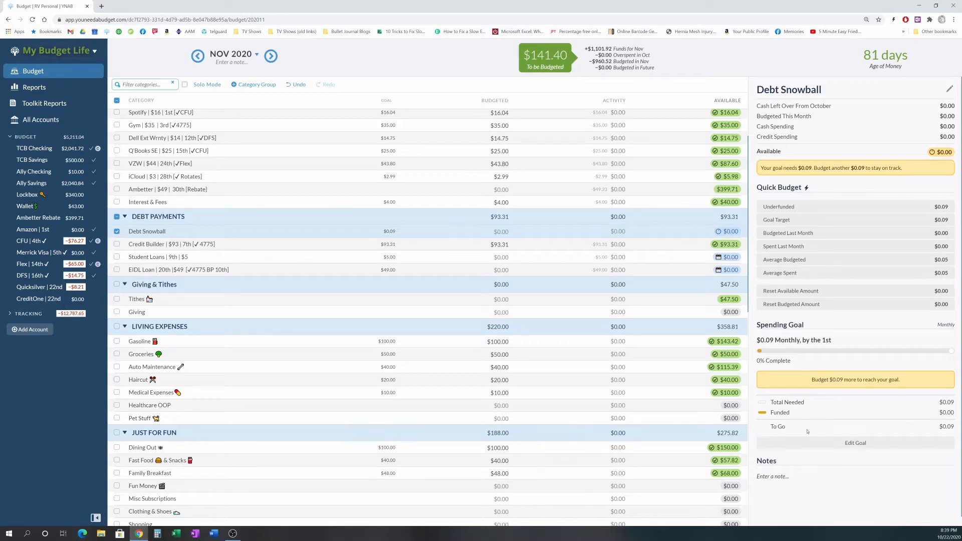
click(815, 444)
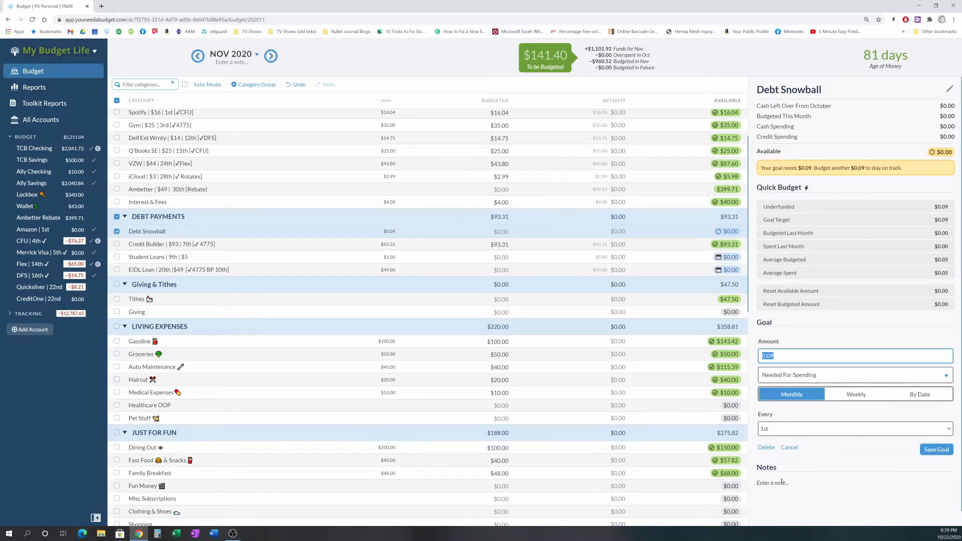
click(770, 448)
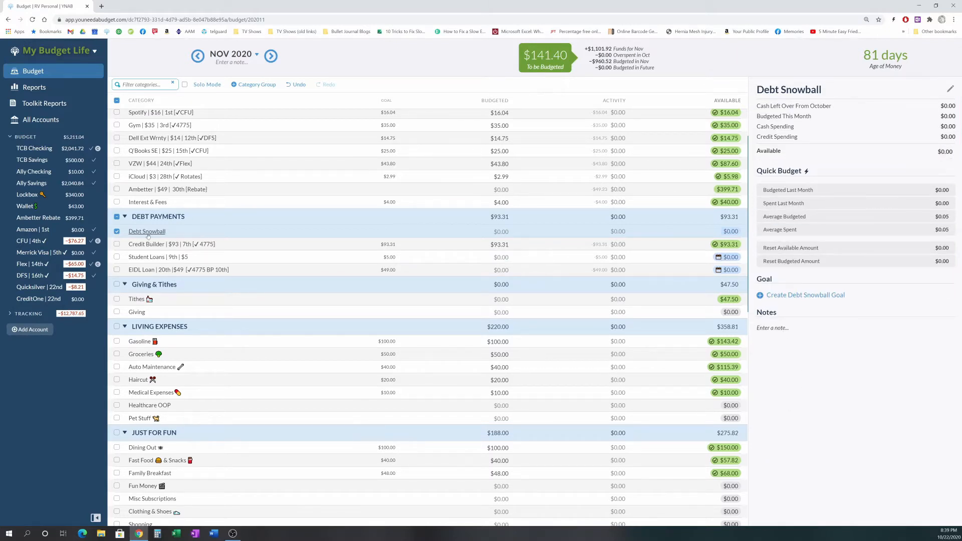
click(117, 232)
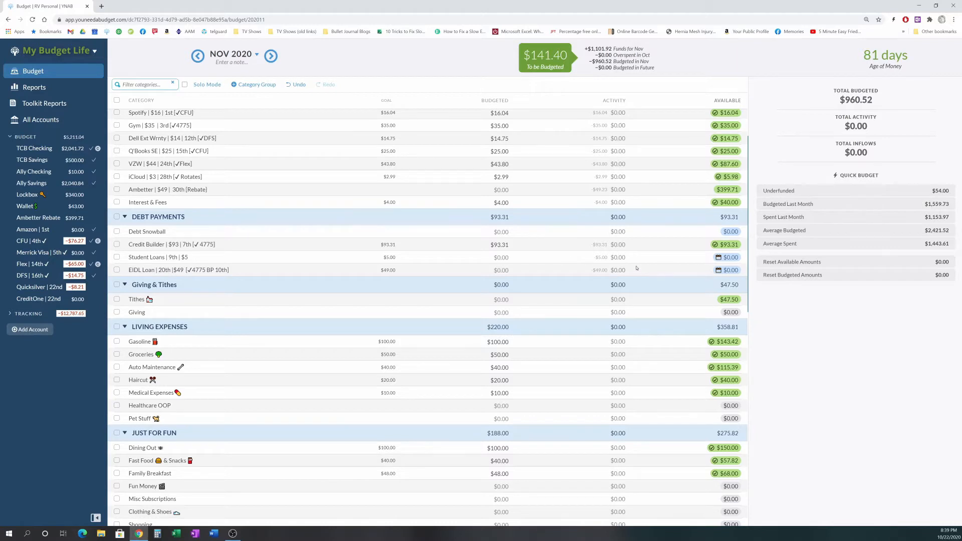
Step: In the October 2020 budget, add 1010-900.84 to the E-Fund category's budgeted amount, bringing it to $260.00
click(197, 57)
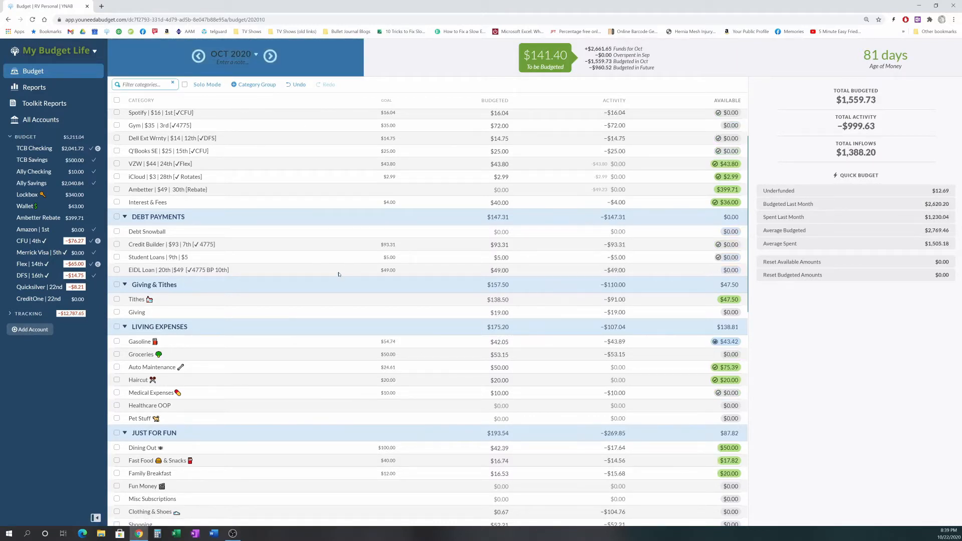
scroll(339, 274, down, 7)
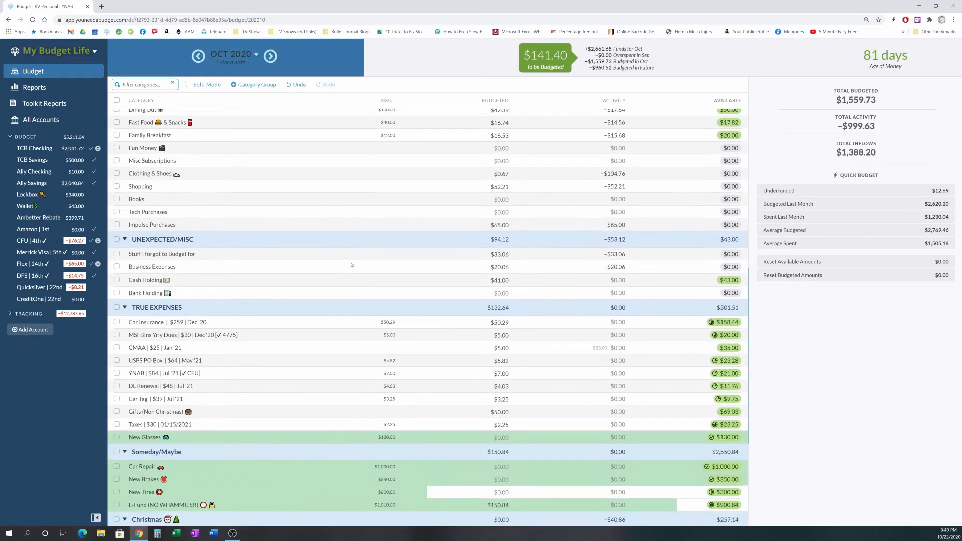
scroll(351, 265, down, 4)
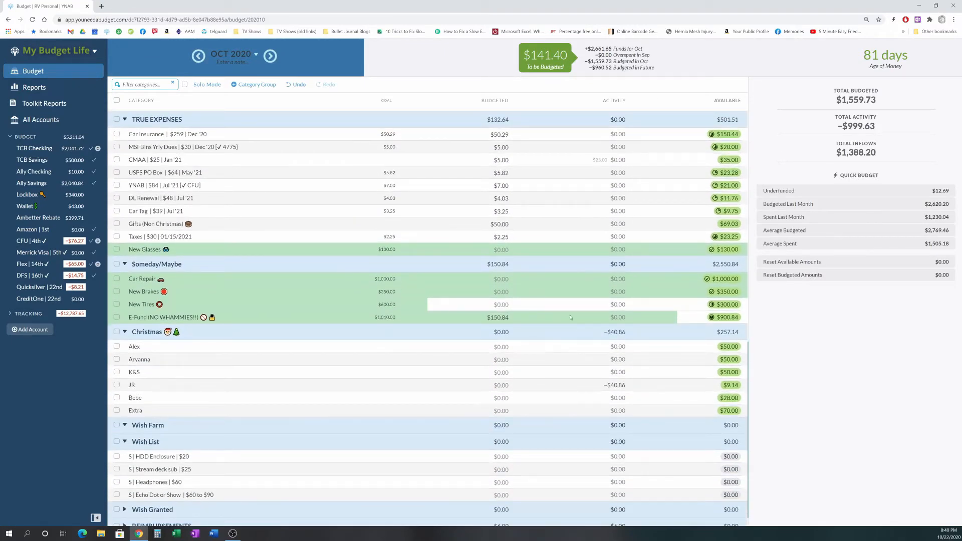
click(500, 317)
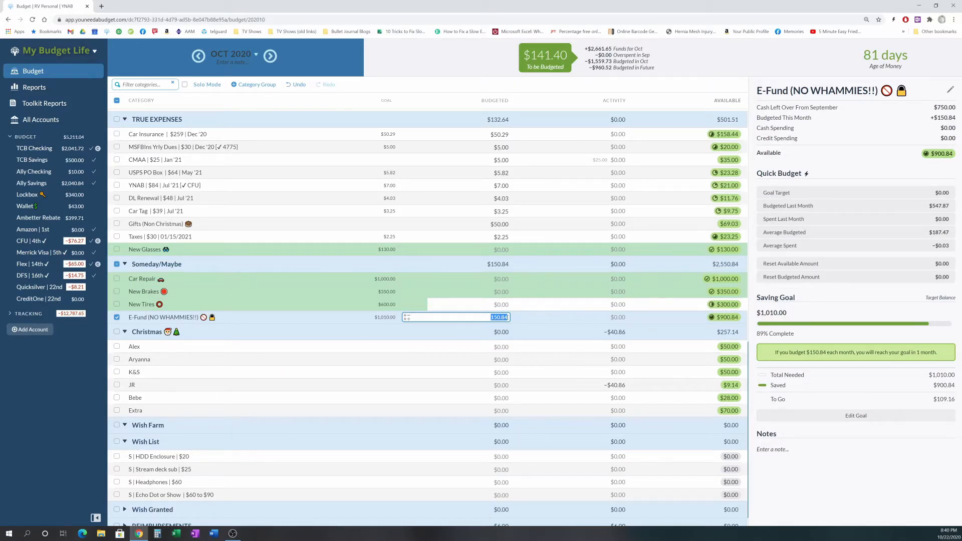
click(508, 318)
text(1010)
key(BackSpace)
key(BackSpace)
key(BackSpace)
key(BackSpace)
text(+1010-900.84)
key(Return)
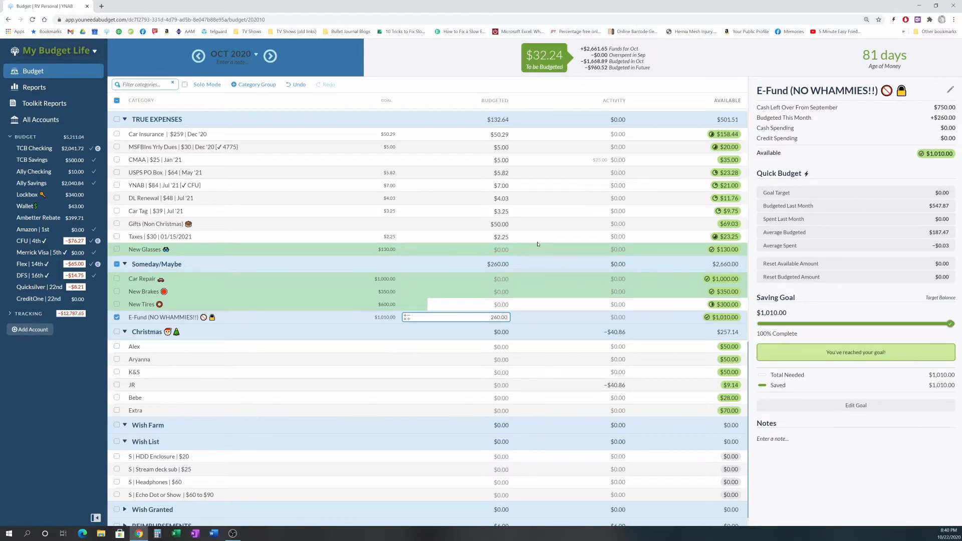
Step: Inspect the goal progress of the Taxes, New Tires and E-Fund categories in October 2020
click(539, 238)
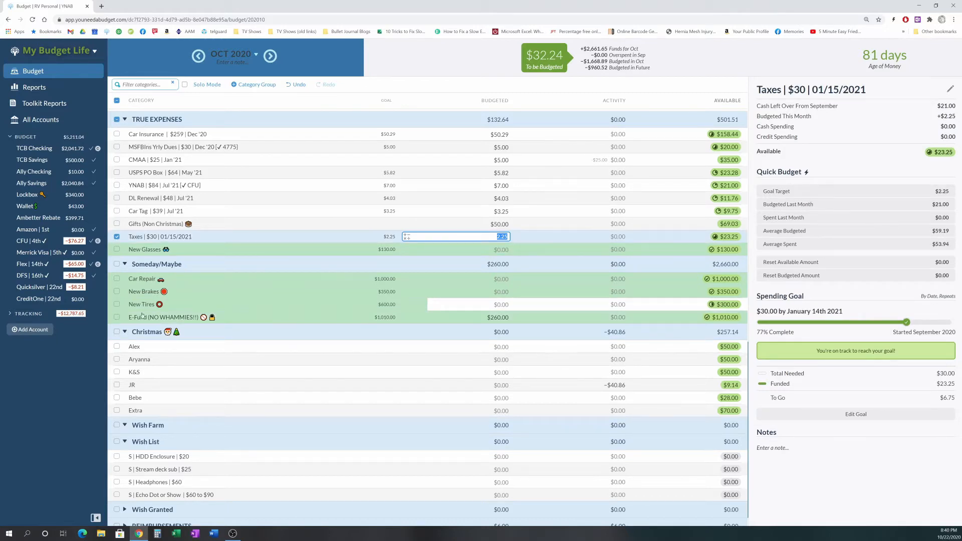
click(477, 304)
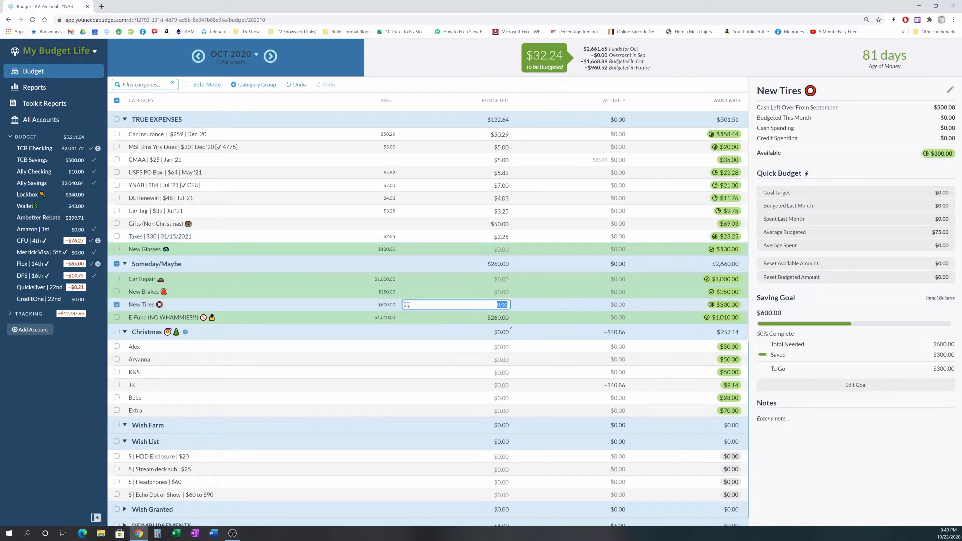
click(587, 316)
click(492, 304)
click(408, 316)
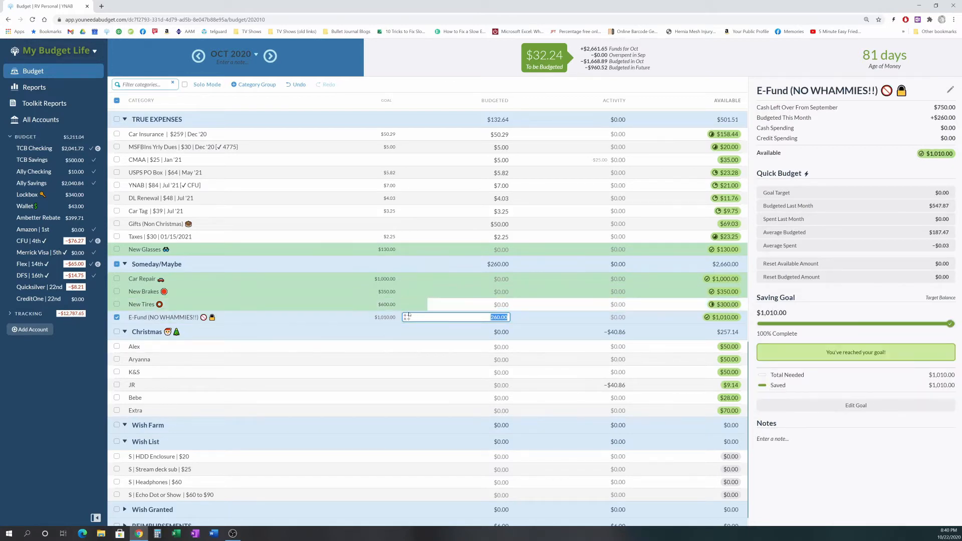
scroll(409, 316, down, 1)
scroll(409, 314, up, 2)
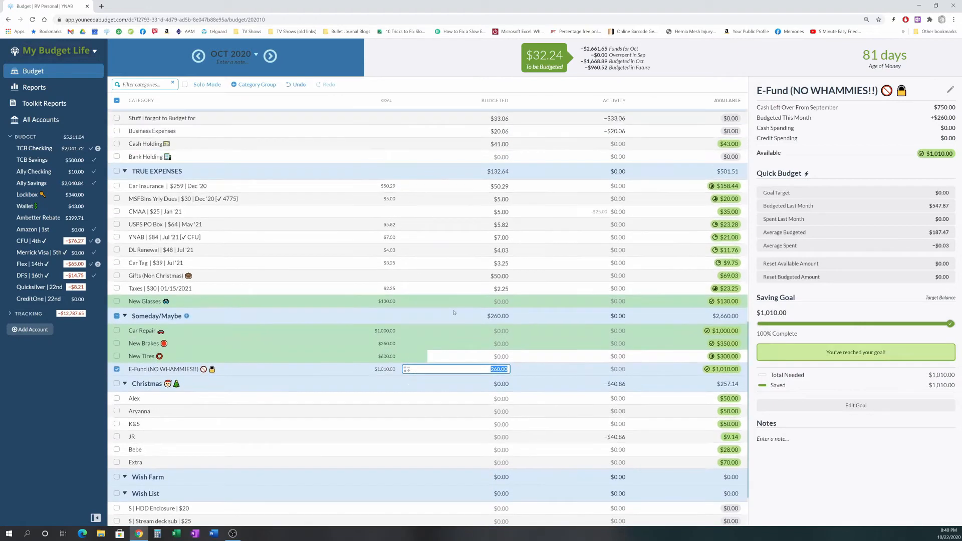
click(489, 357)
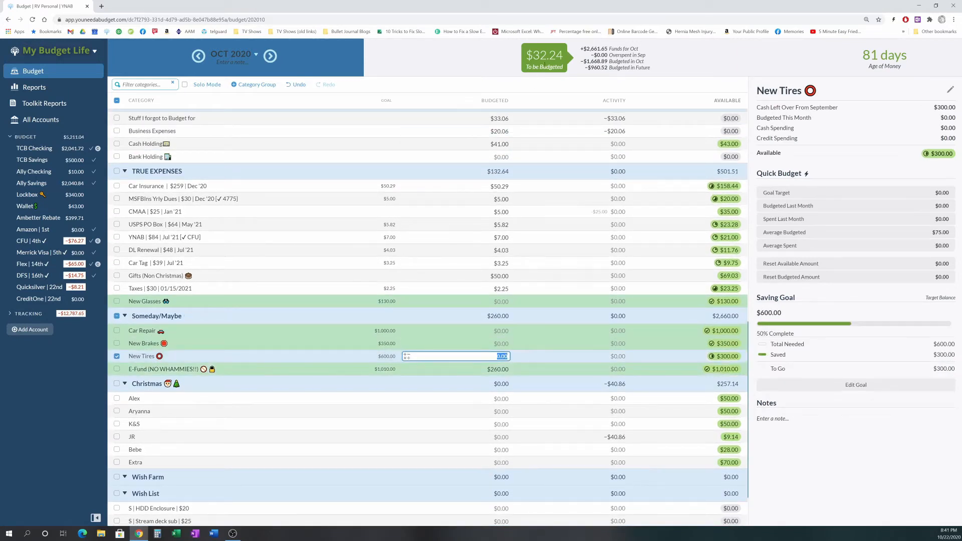
Step: Review October's budgeted and available amounts across the category groups from Credit Card Payments through True Expenses
scroll(451, 246, up, 15)
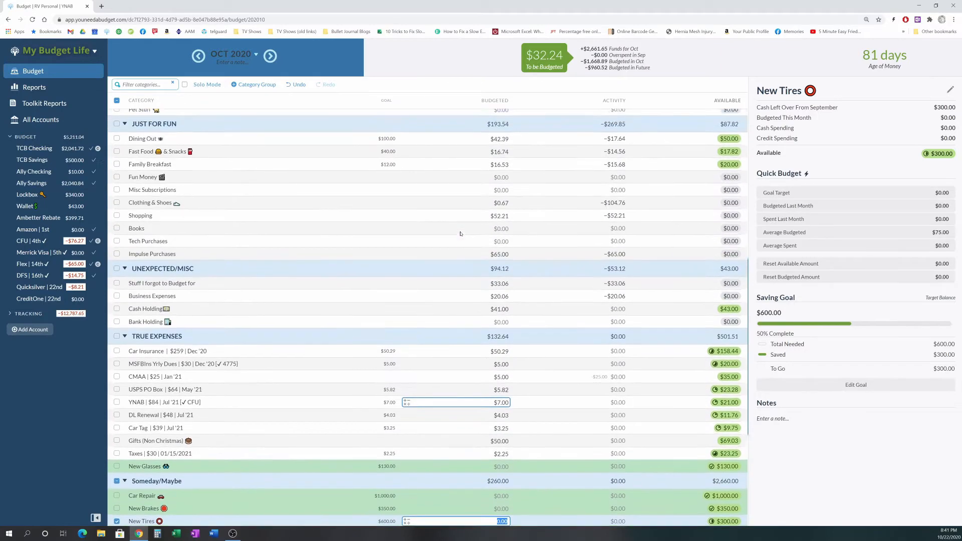
scroll(461, 234, up, 4)
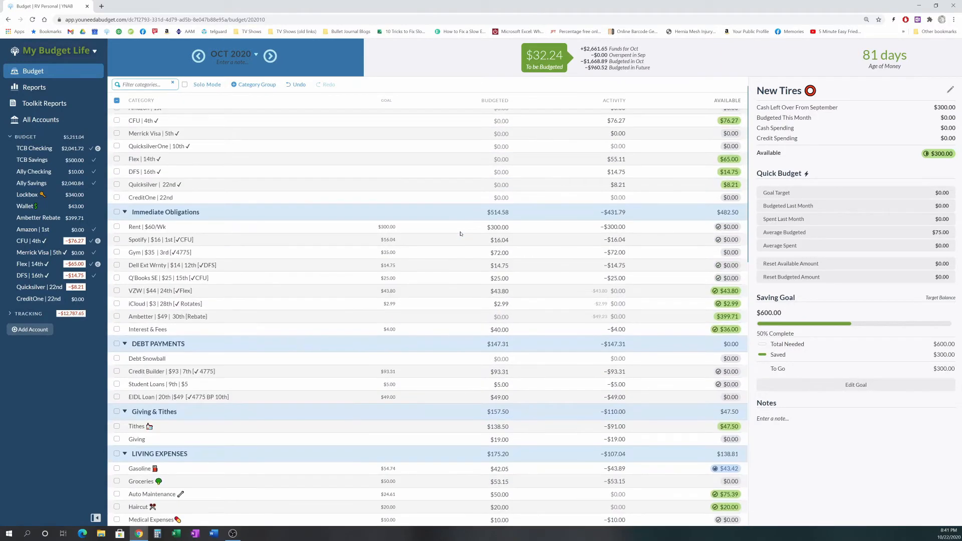
scroll(461, 234, down, 2)
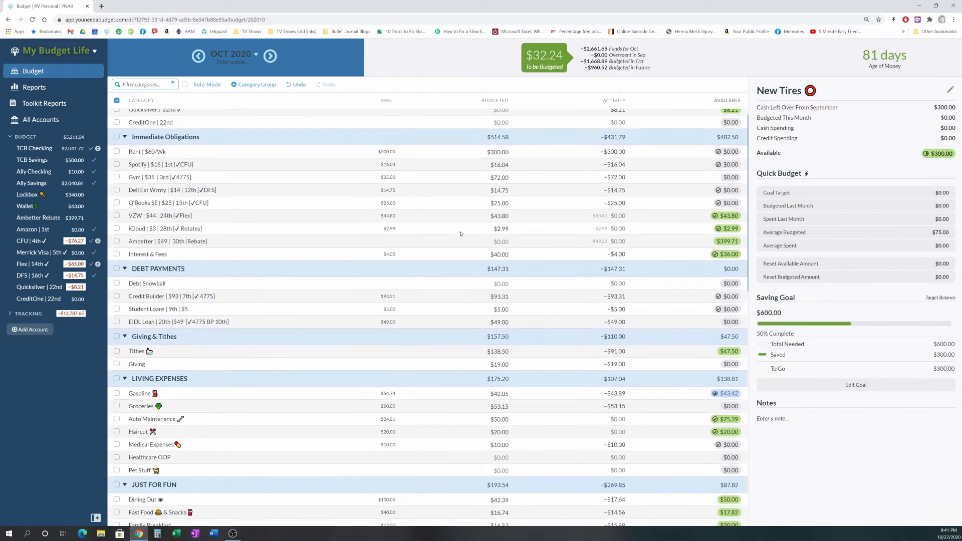
scroll(461, 234, up, 2)
scroll(461, 233, down, 5)
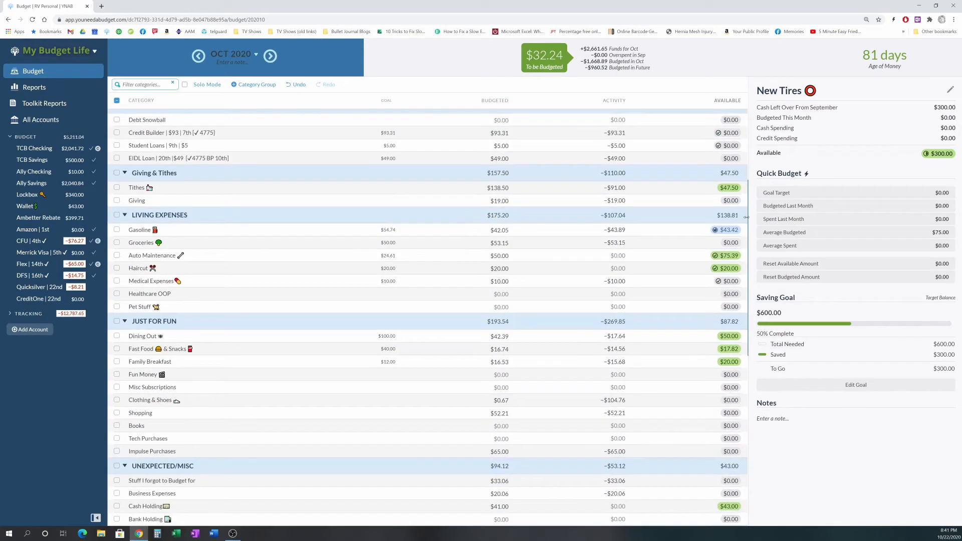
mouse_move(728, 233)
scroll(446, 240, down, 2)
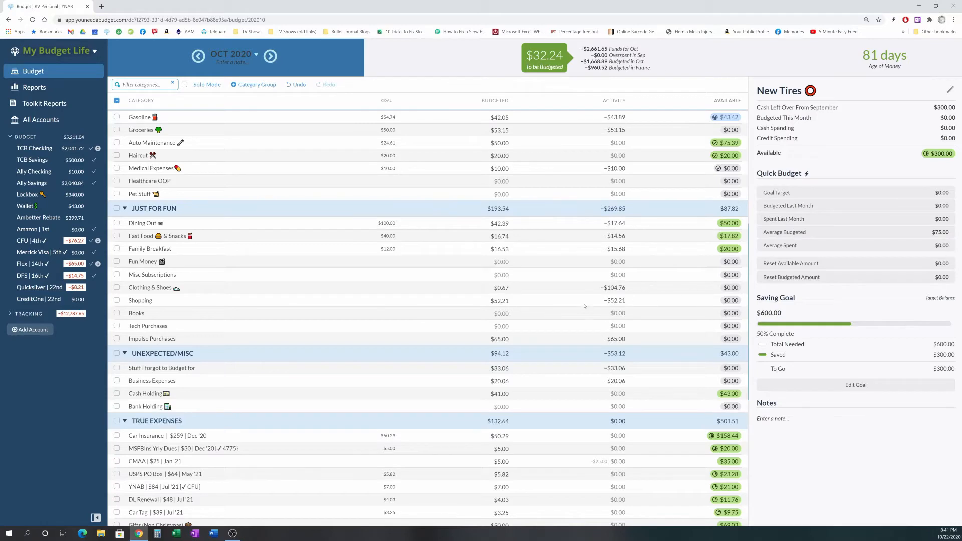
scroll(584, 305, down, 3)
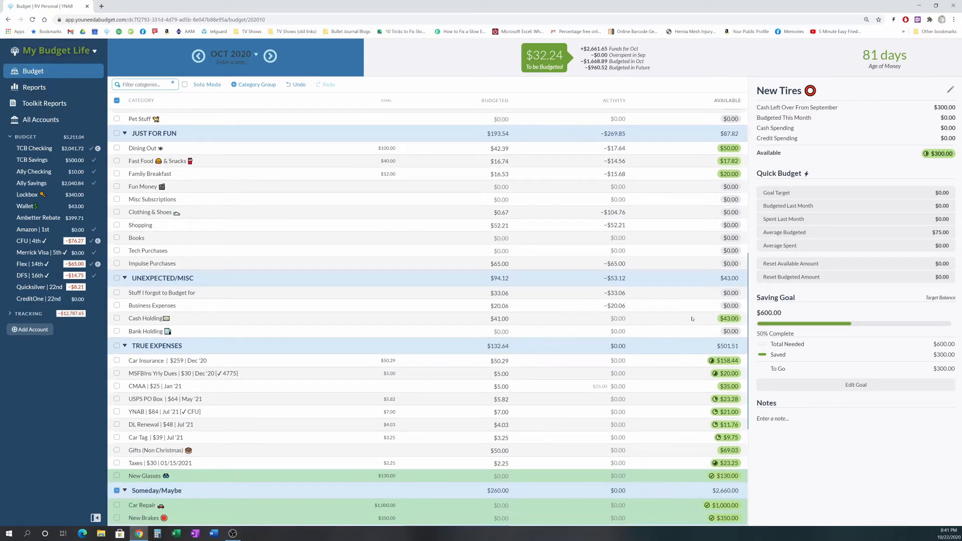
scroll(528, 287, up, 1)
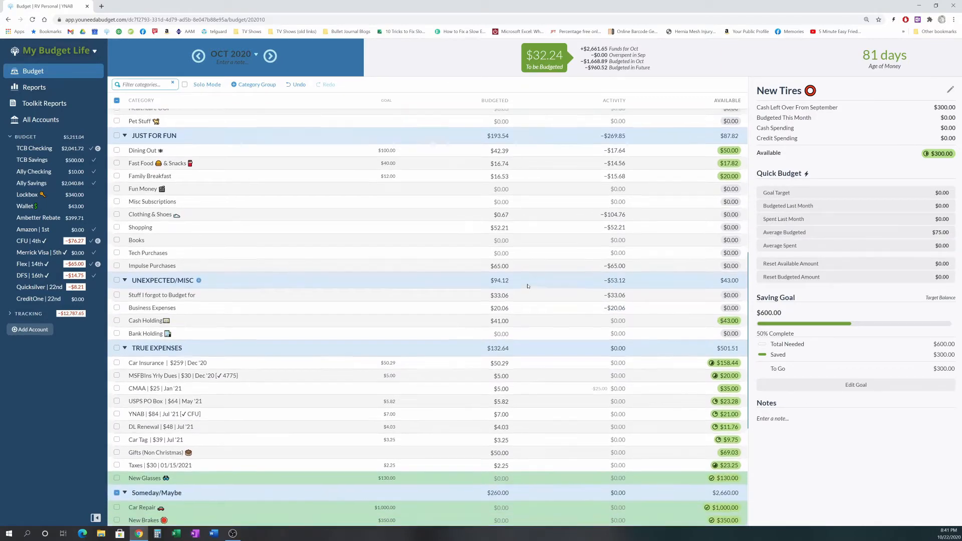
scroll(527, 287, up, 10)
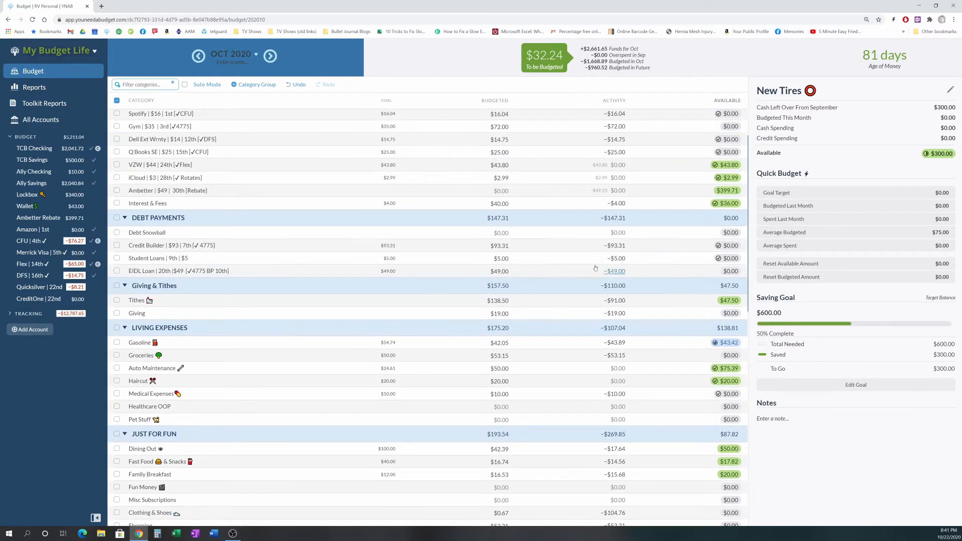
scroll(595, 269, up, 5)
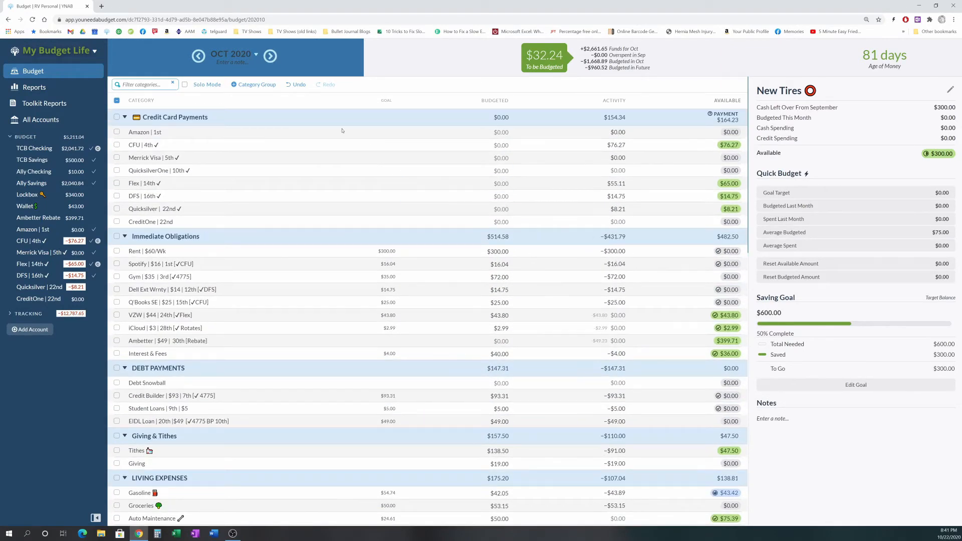
Step: Switch to the November 2020 budget and fund the Student Loans category with the $5.00 it is underfunded by
click(270, 56)
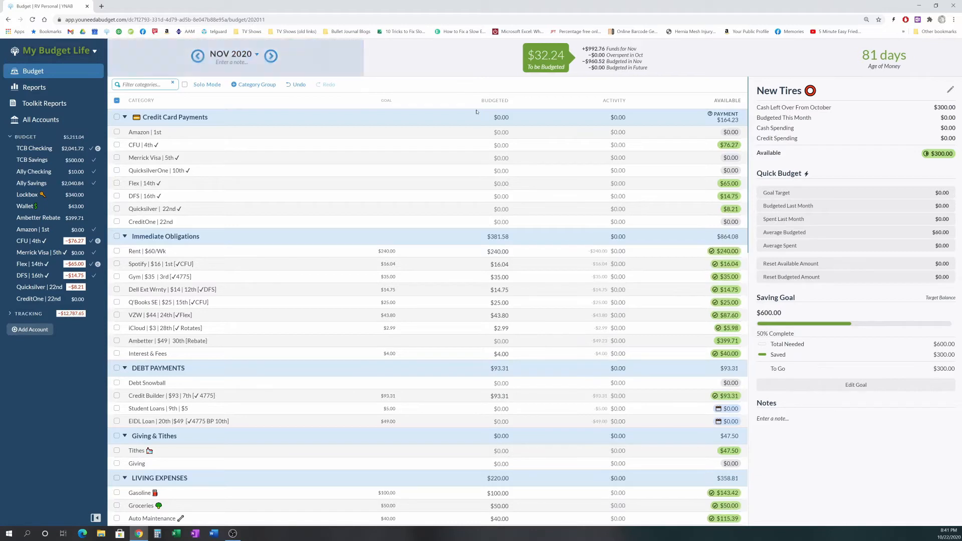
scroll(534, 288, down, 2)
click(499, 333)
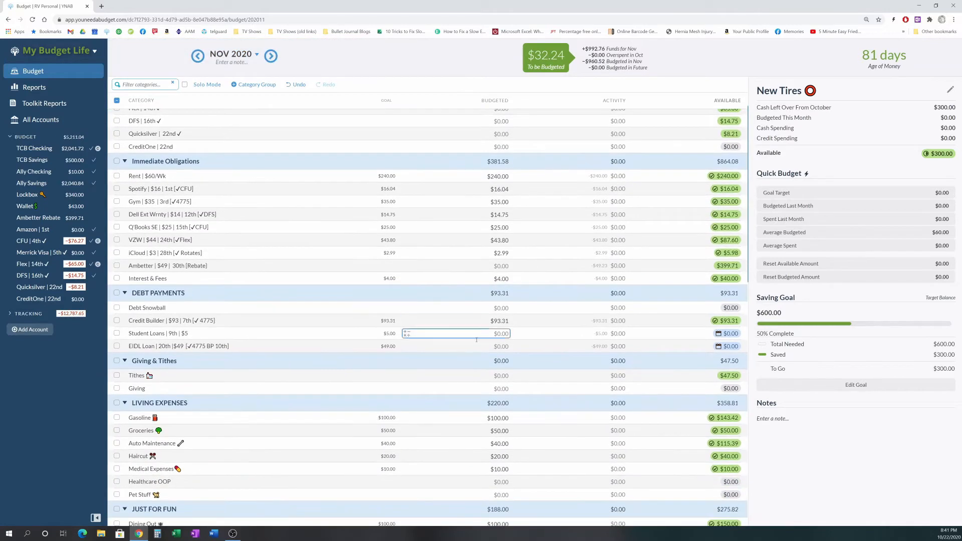
click(499, 334)
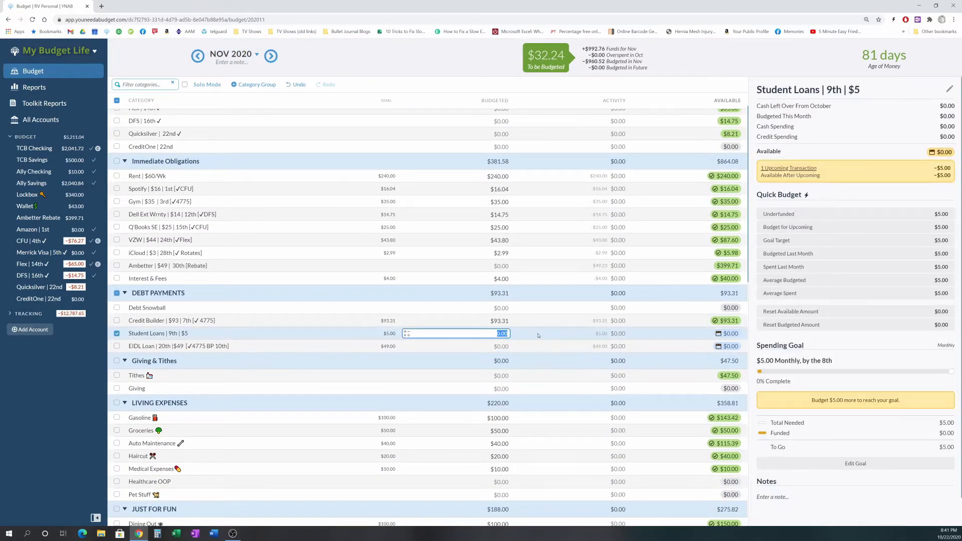
click(794, 222)
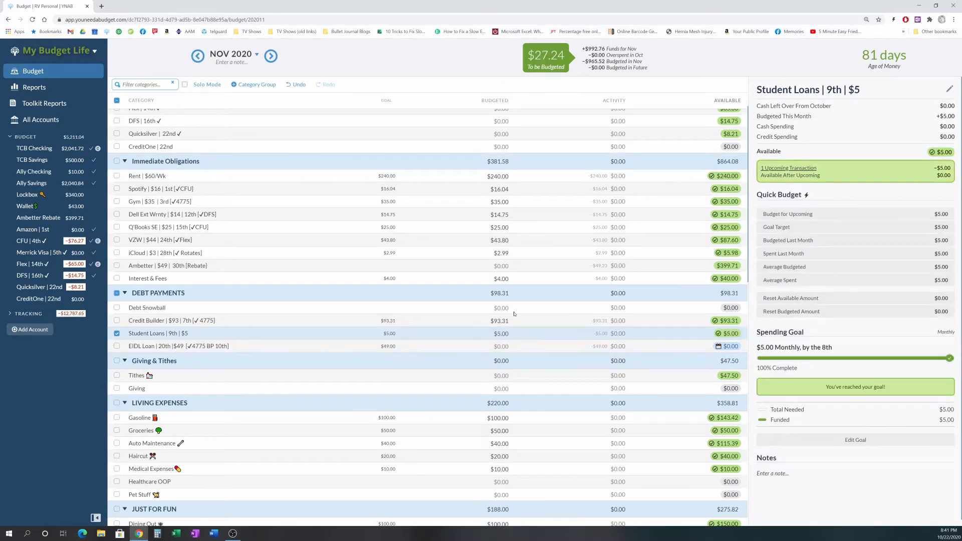
Step: Budget $27.24 to the EIDL Loan category in November 2020
click(503, 346)
text(27.24)
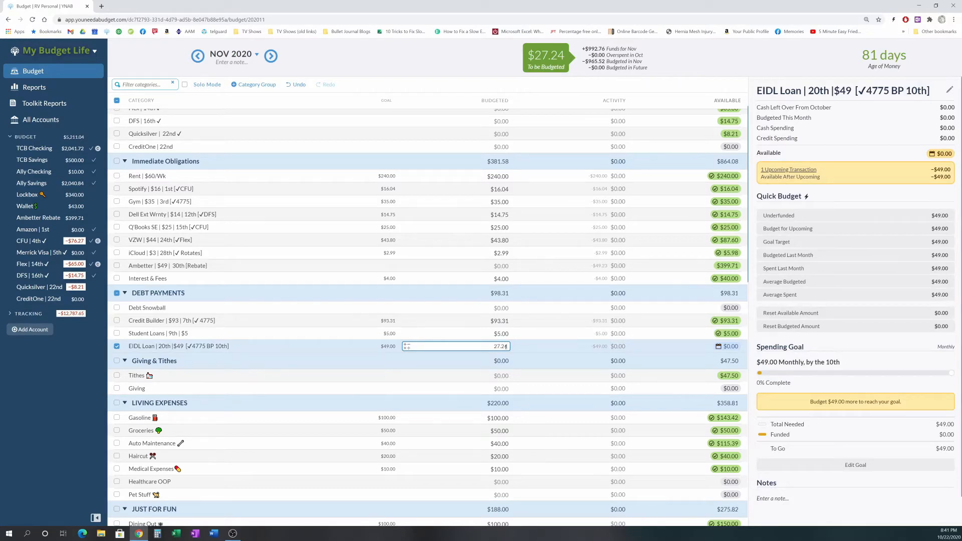
key(Return)
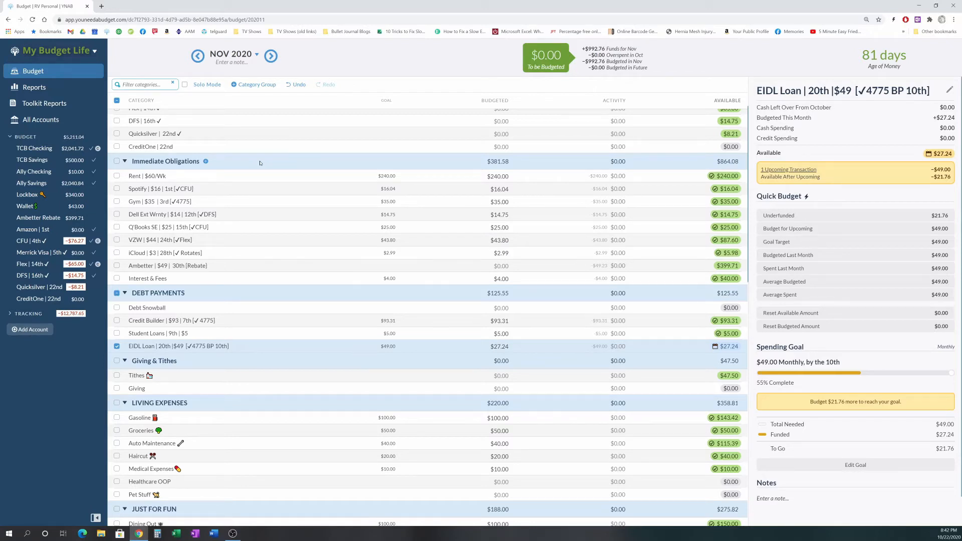
Step: Review November's budgeted and available amounts across all category groups and check the EIDL Loan's funding against its upcoming transaction
scroll(427, 157, up, 2)
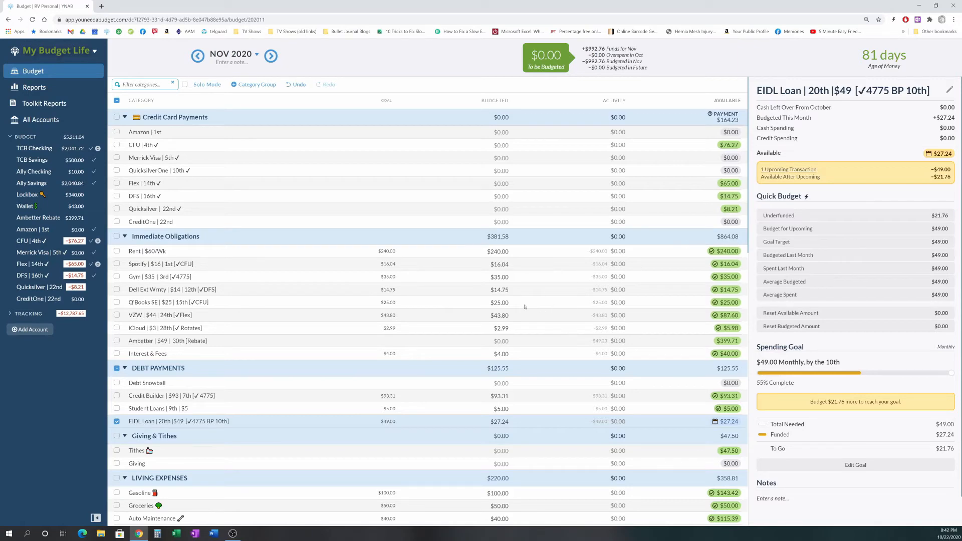
click(411, 250)
scroll(411, 249, down, 20)
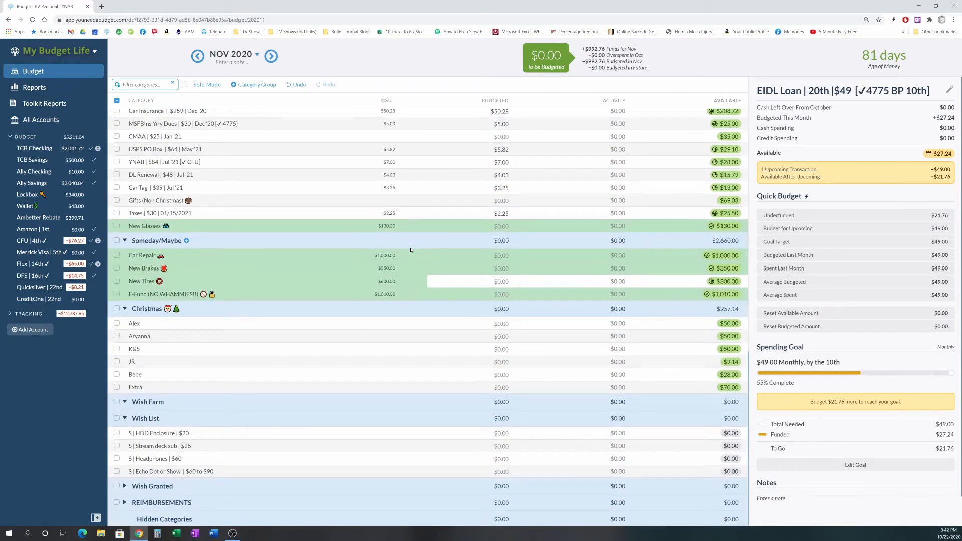
scroll(411, 251, up, 8)
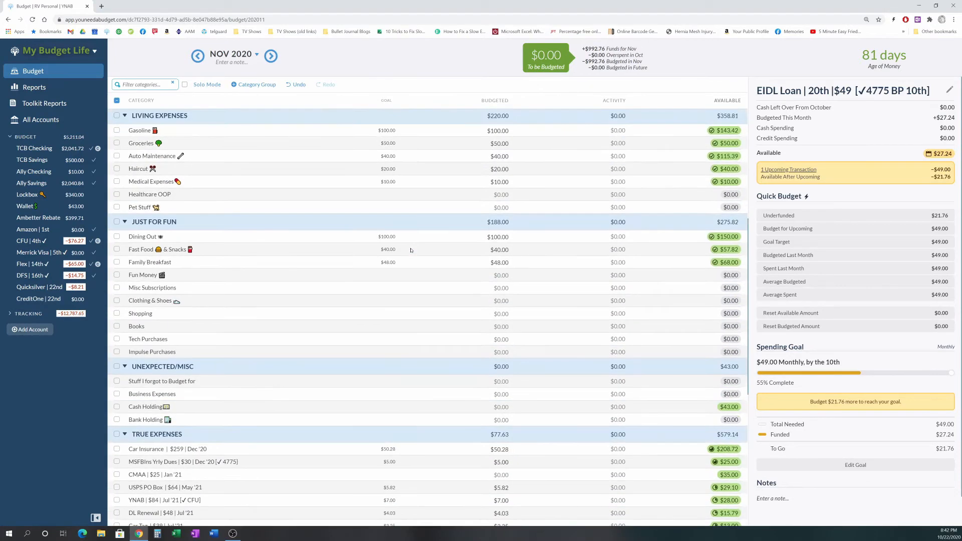
scroll(411, 250, up, 7)
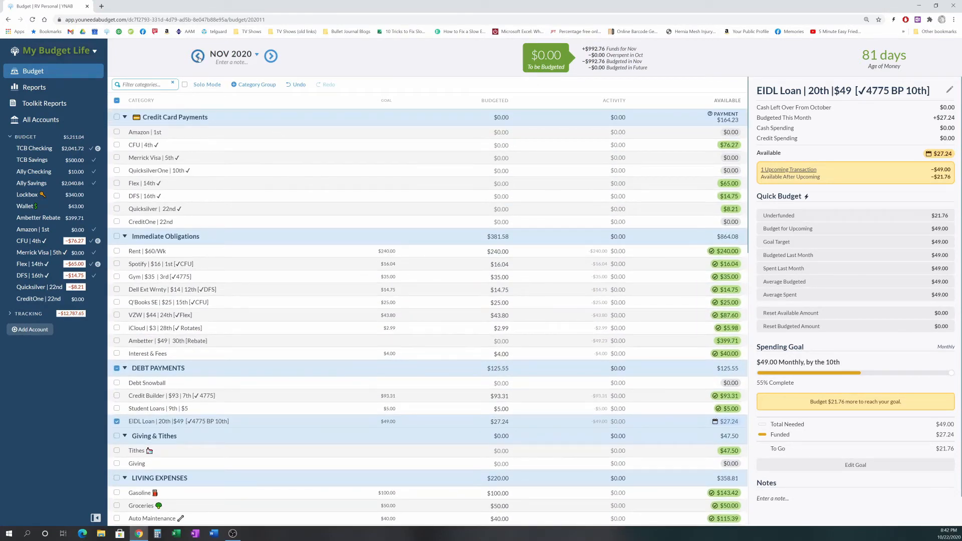
scroll(508, 349, down, 5)
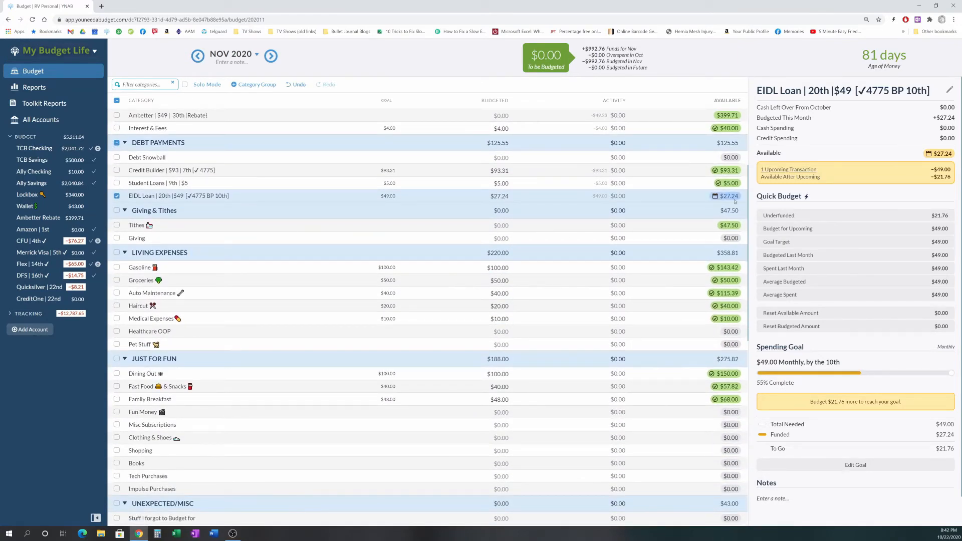
click(498, 197)
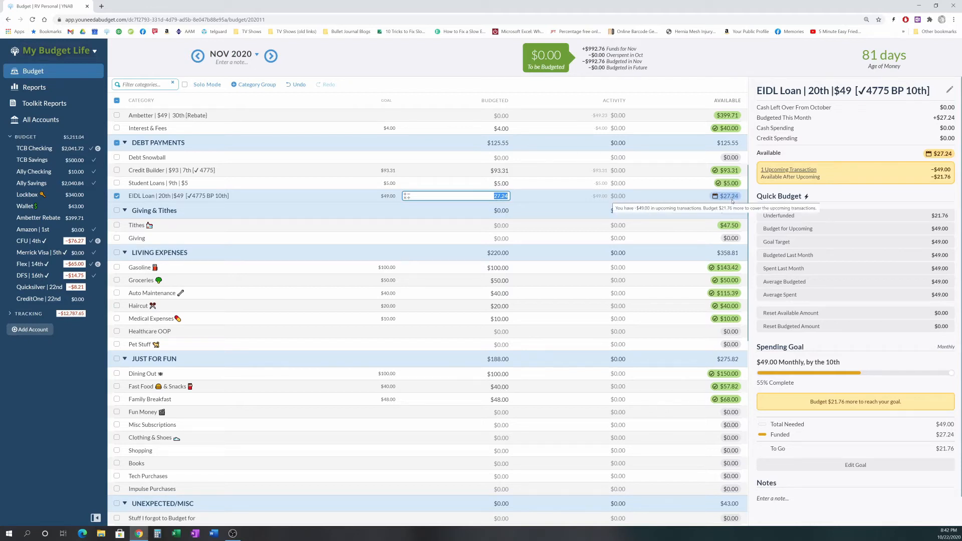
key(Return)
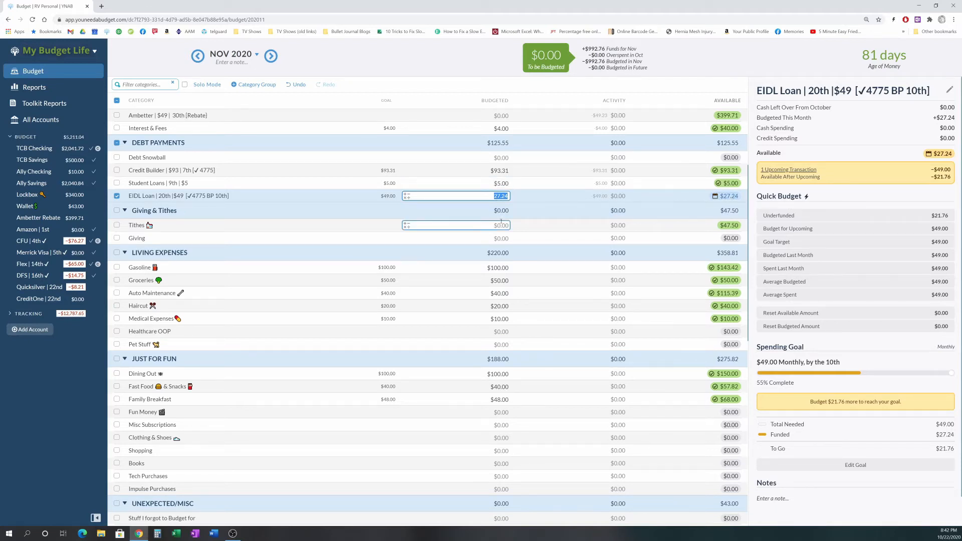
key(Escape)
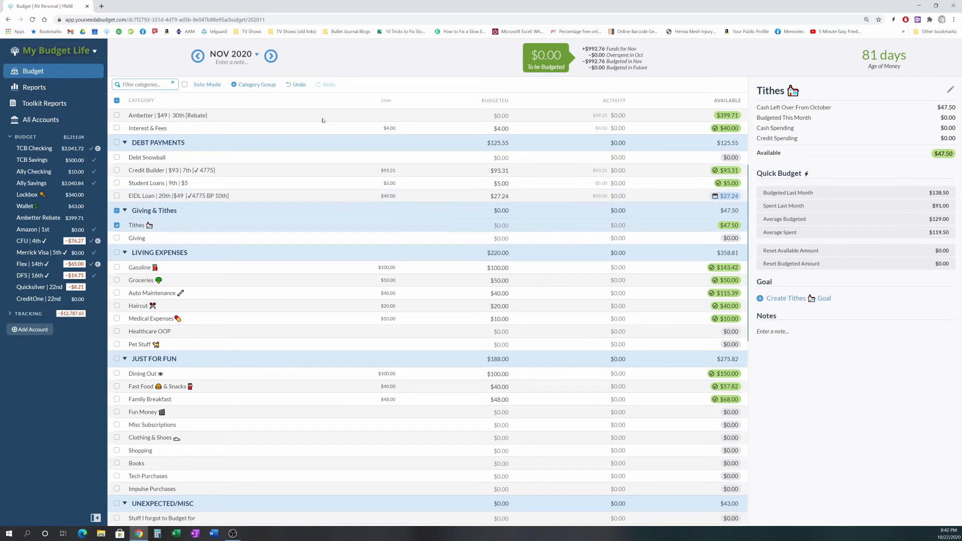
Step: Return to the October 2020 budget, clear the Tithes selection and look over the True Expenses, Someday/Maybe and Christmas categories
click(198, 55)
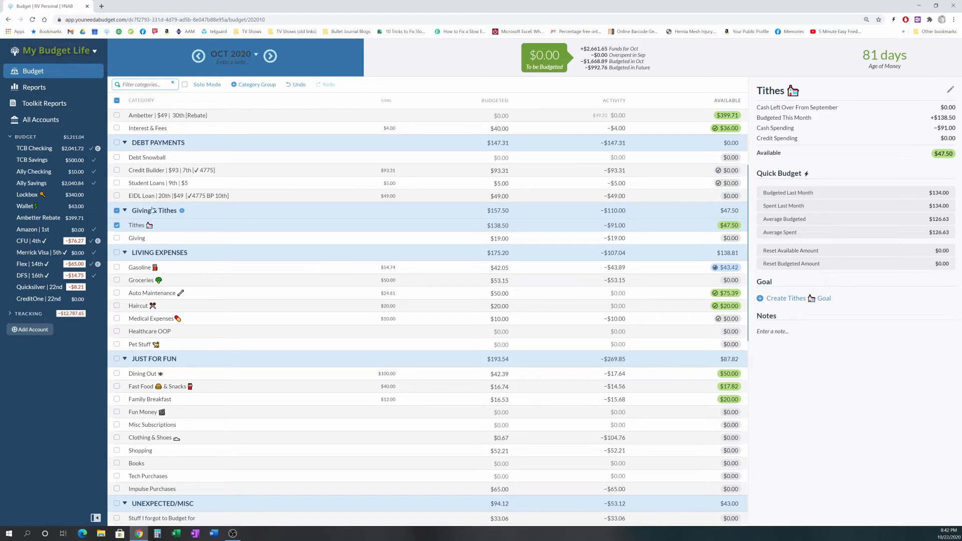
click(117, 225)
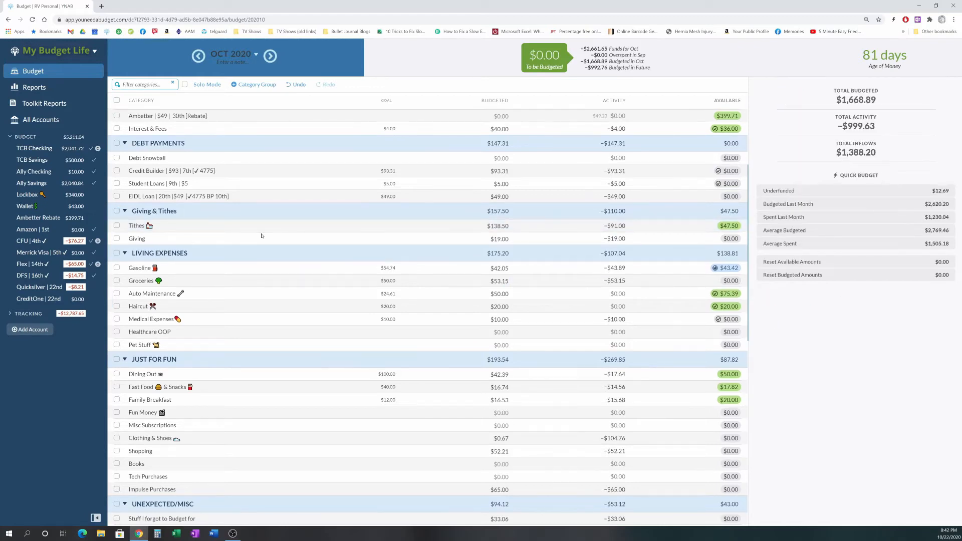
scroll(263, 236, down, 5)
scroll(264, 236, down, 5)
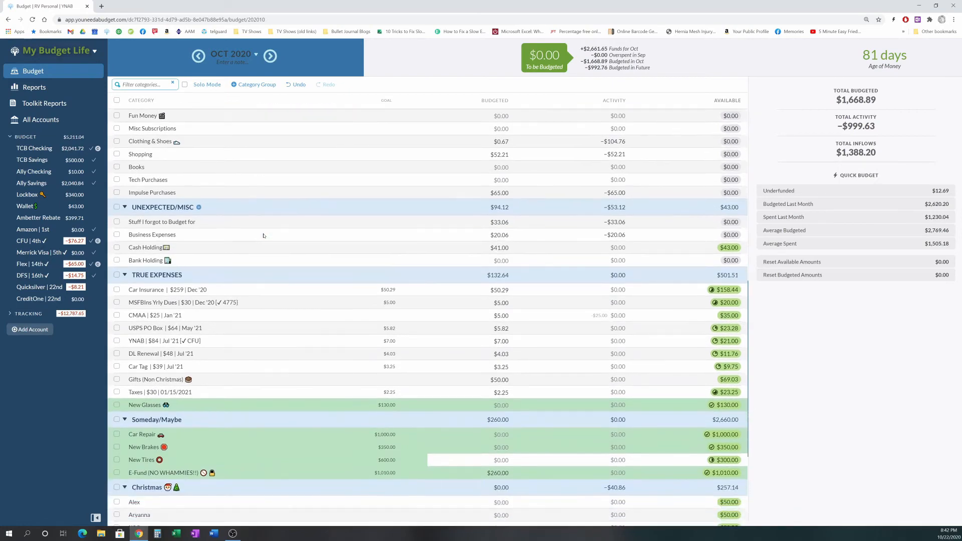
scroll(264, 236, up, 10)
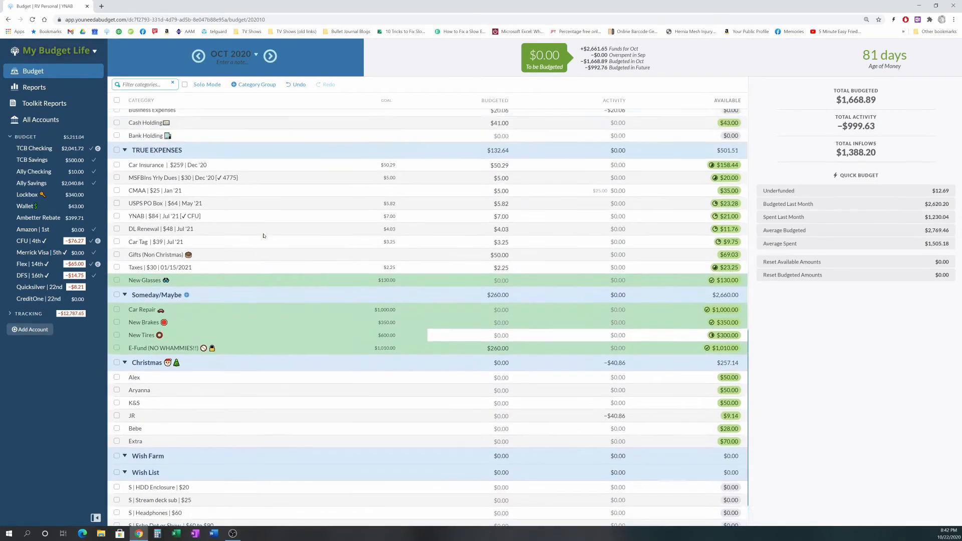
scroll(264, 236, up, 1)
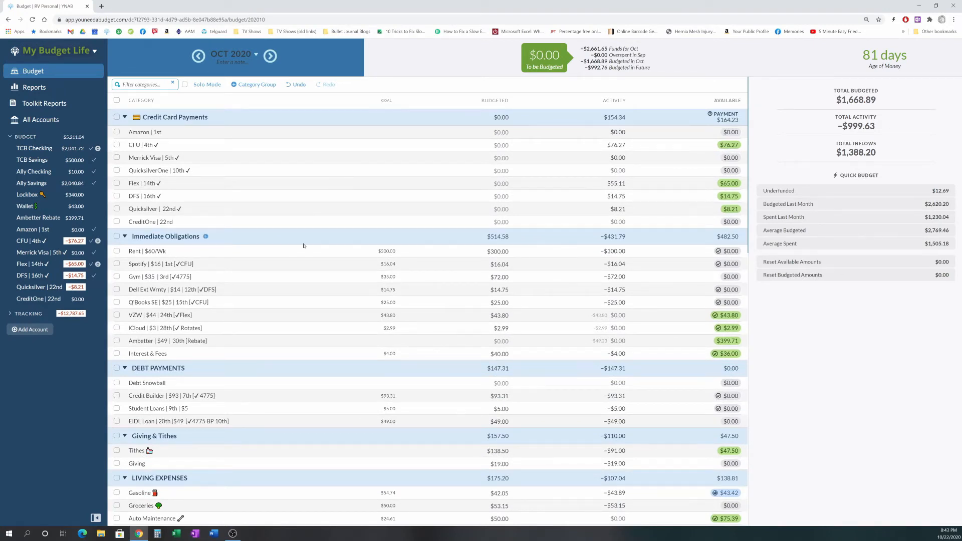
Step: Examine October's budgeted, activity and available amounts from Immediate Obligations through Wish List
scroll(303, 245, down, 3)
scroll(303, 246, down, 1)
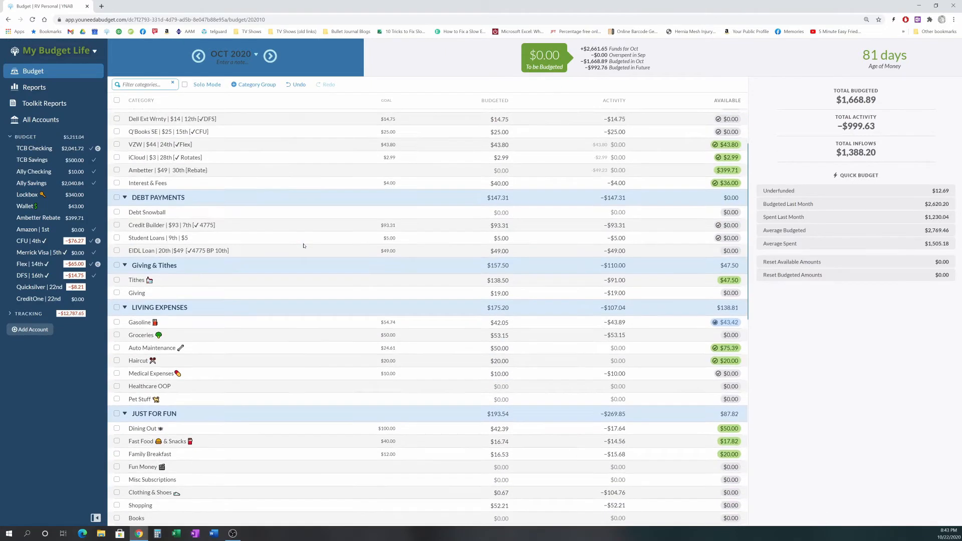
scroll(303, 245, down, 3)
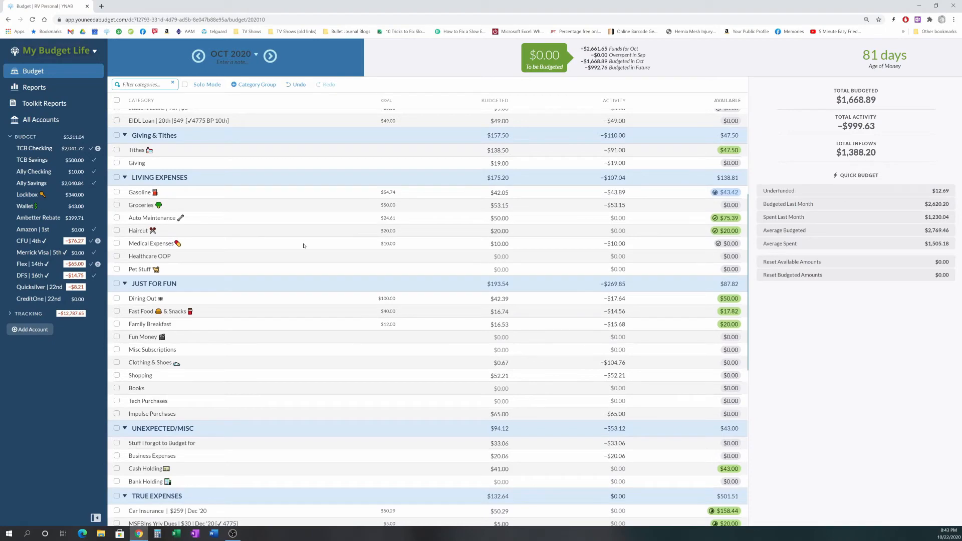
scroll(303, 246, down, 2)
scroll(303, 246, up, 1)
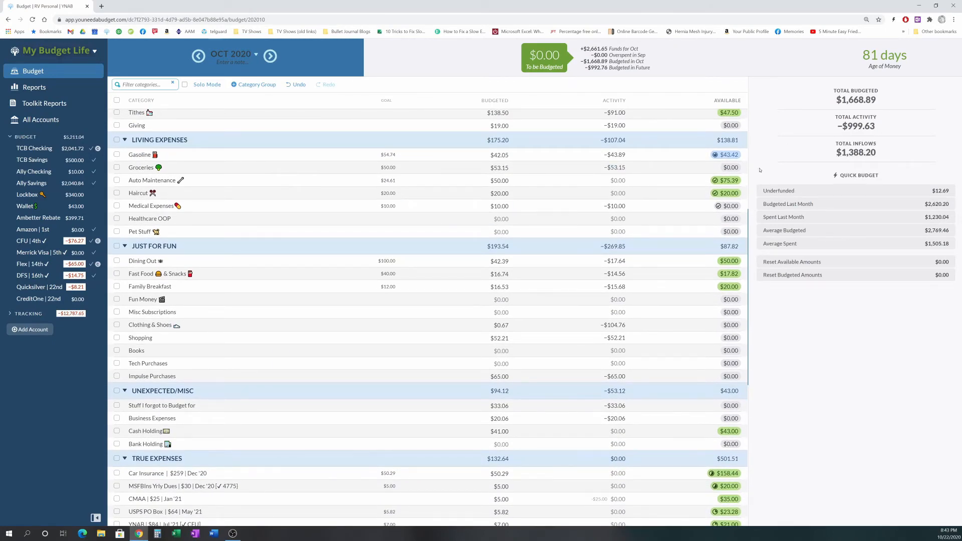
scroll(454, 238, down, 2)
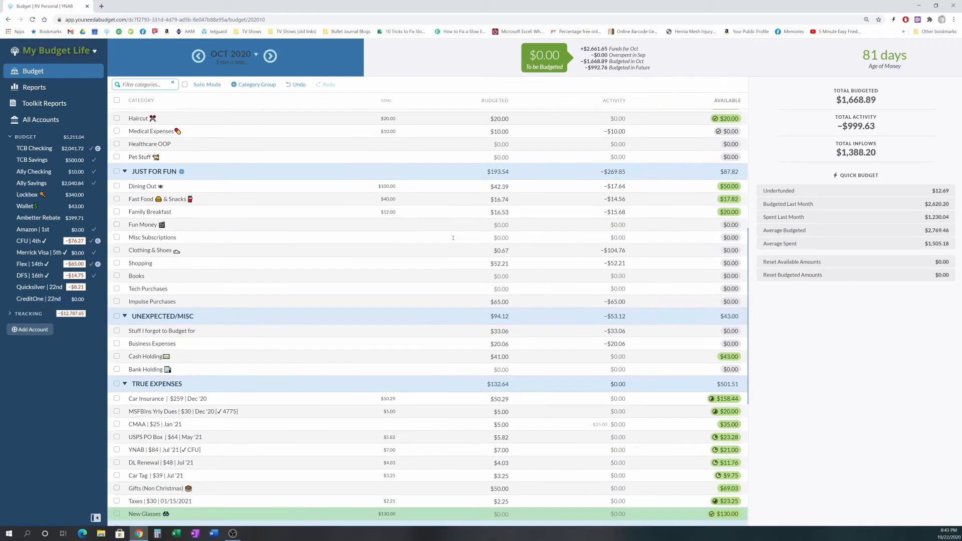
scroll(454, 239, down, 7)
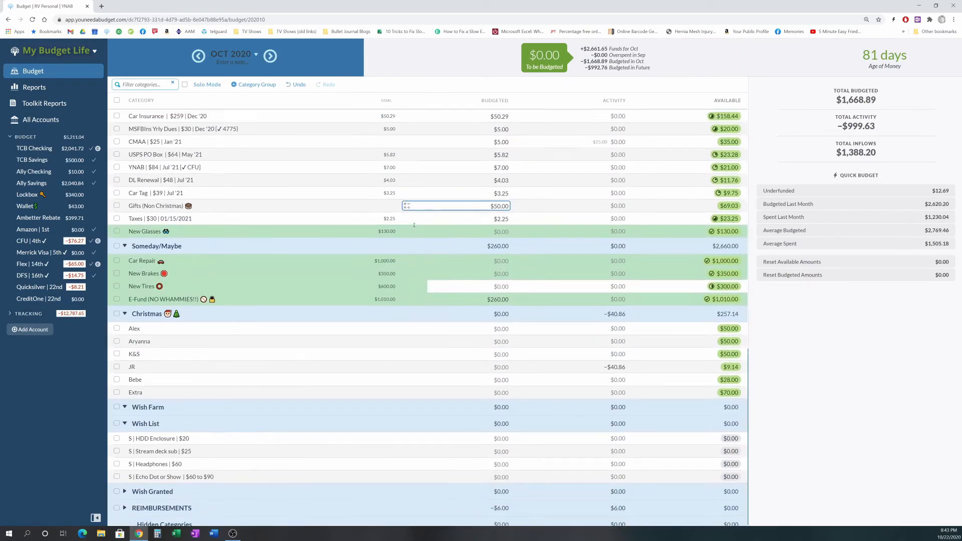
scroll(414, 225, up, 16)
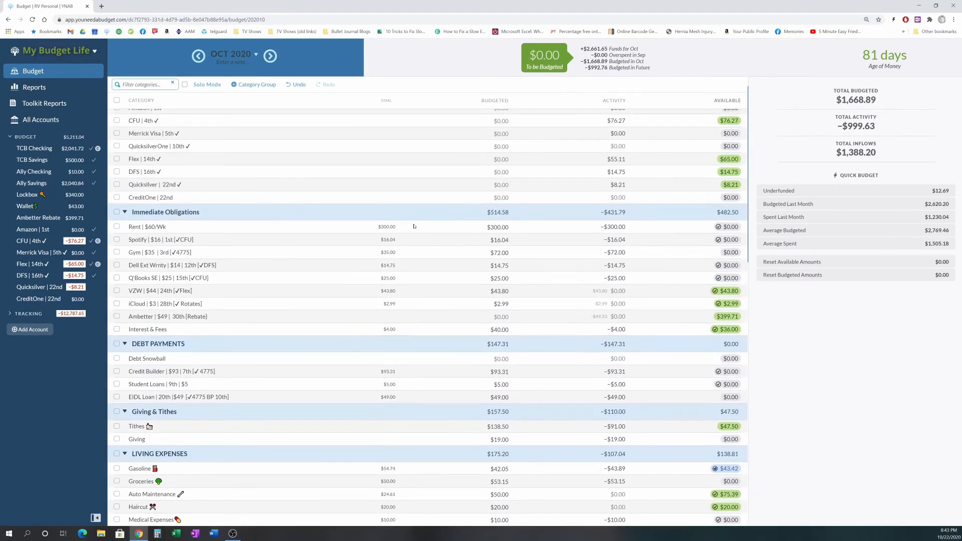
scroll(414, 226, up, 1)
Step: Switch to the November 2020 budget and check the Debt Payments, Living Expenses and Just for Fun amounts
click(270, 56)
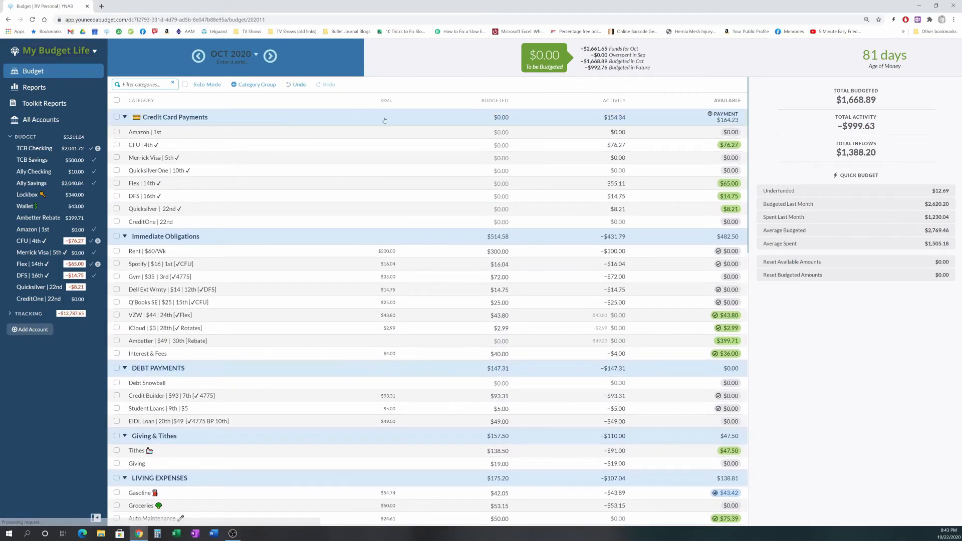
scroll(343, 318, down, 5)
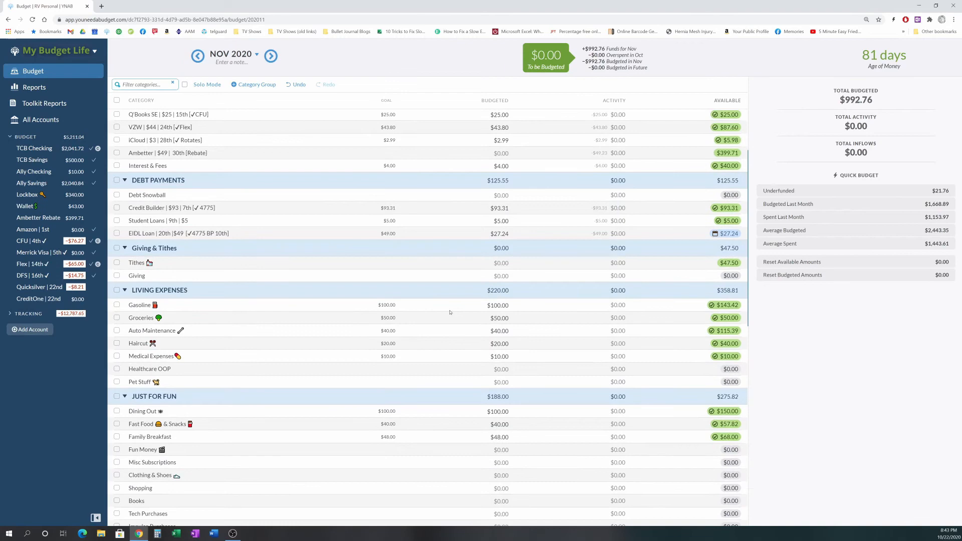
click(489, 304)
key(Escape)
scroll(332, 264, up, 5)
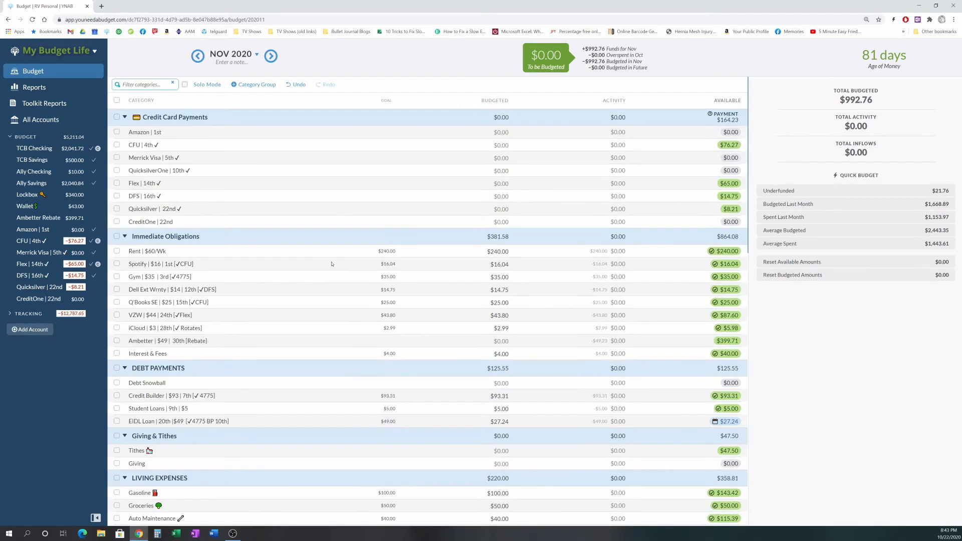
Step: Go back to the October 2020 budget and review the funding of every category group down to the hidden categories
click(197, 57)
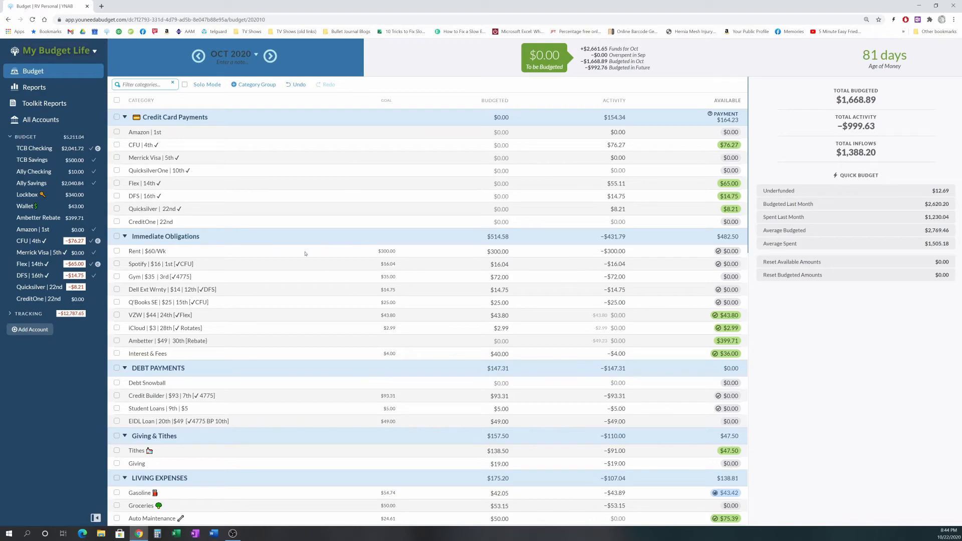
scroll(299, 228, down, 6)
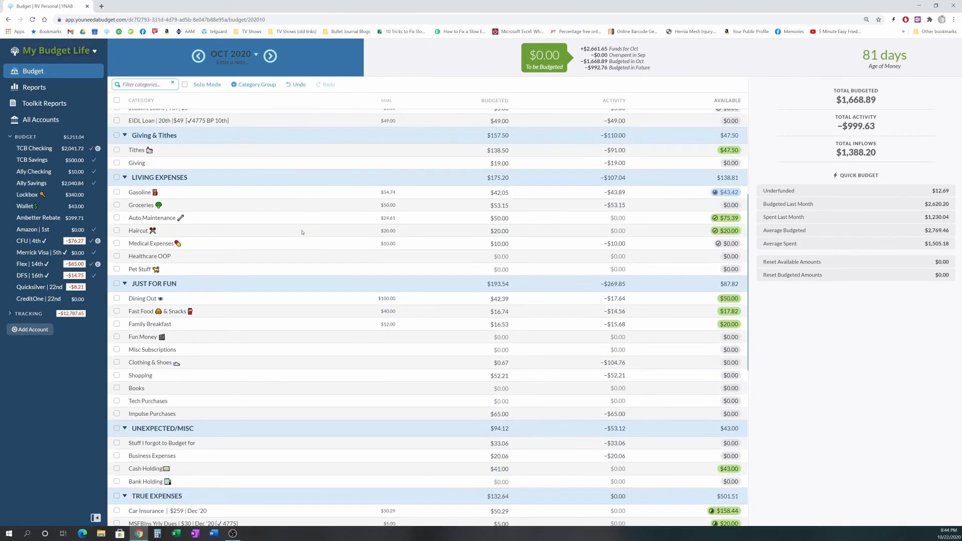
scroll(302, 232, down, 8)
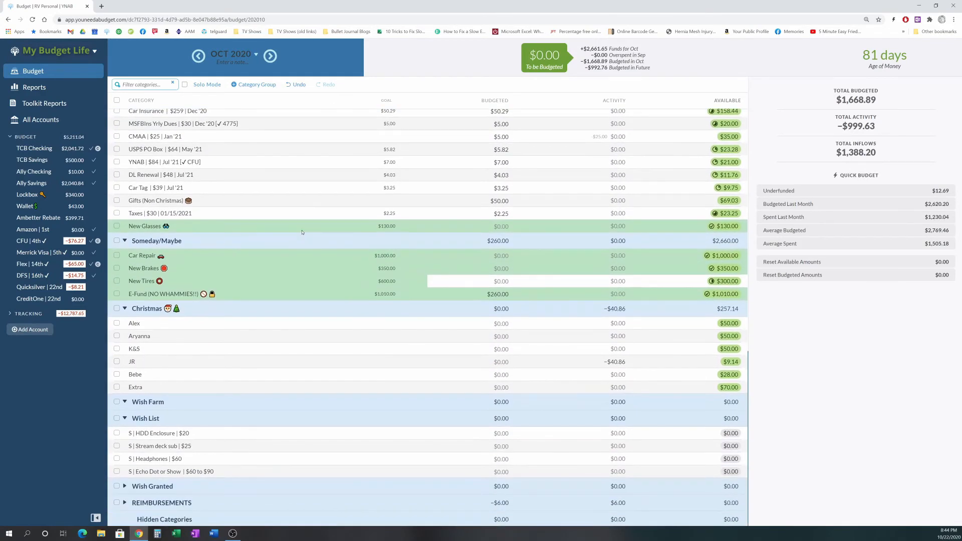
scroll(302, 232, up, 10)
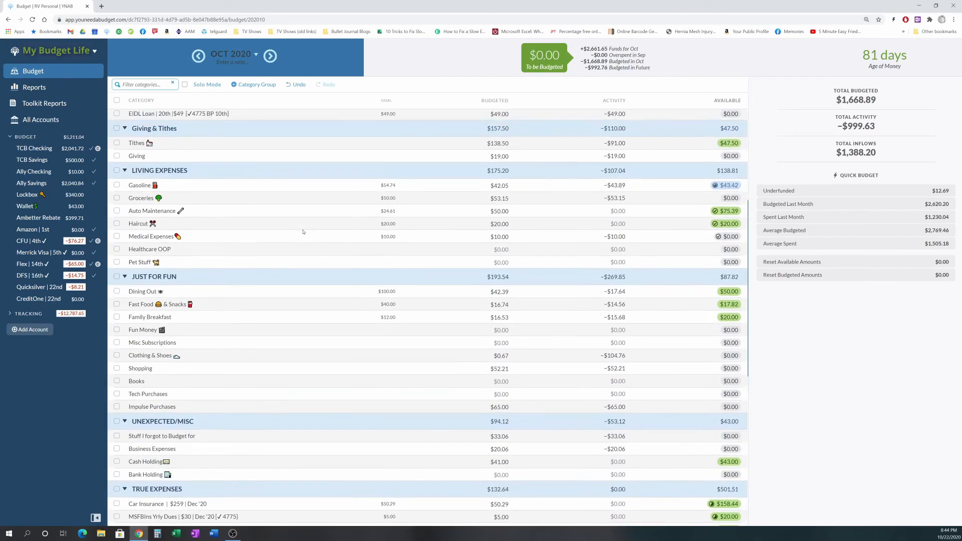
scroll(303, 231, down, 4)
scroll(303, 231, down, 2)
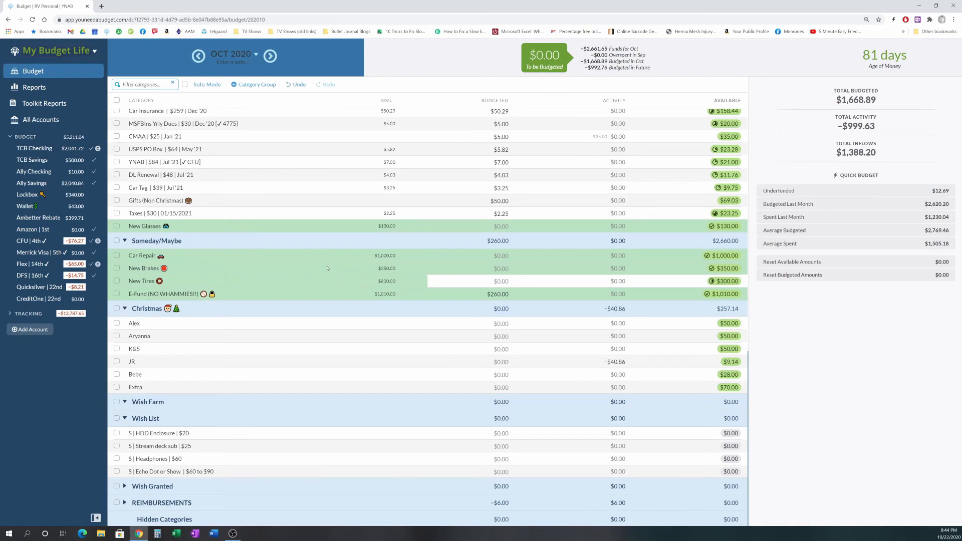
scroll(365, 295, up, 20)
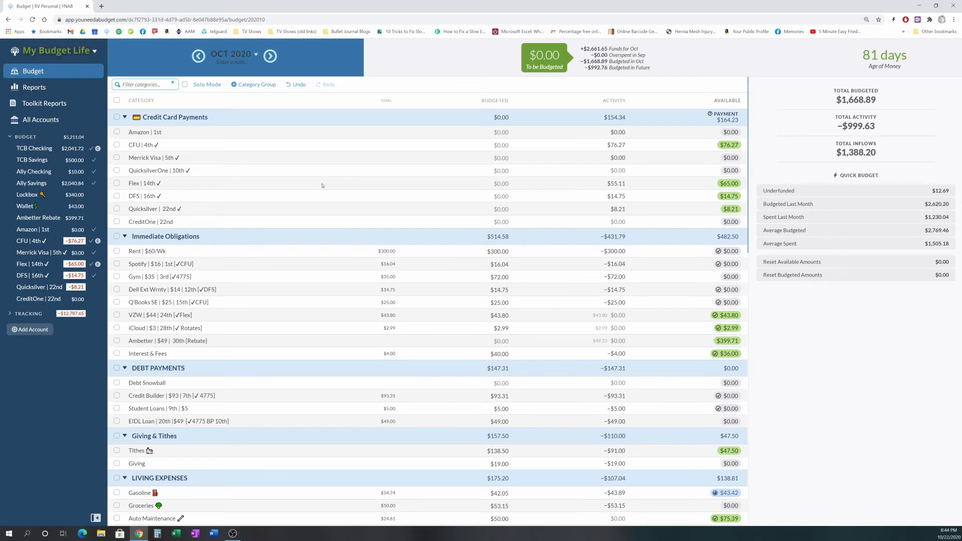
scroll(206, 236, down, 3)
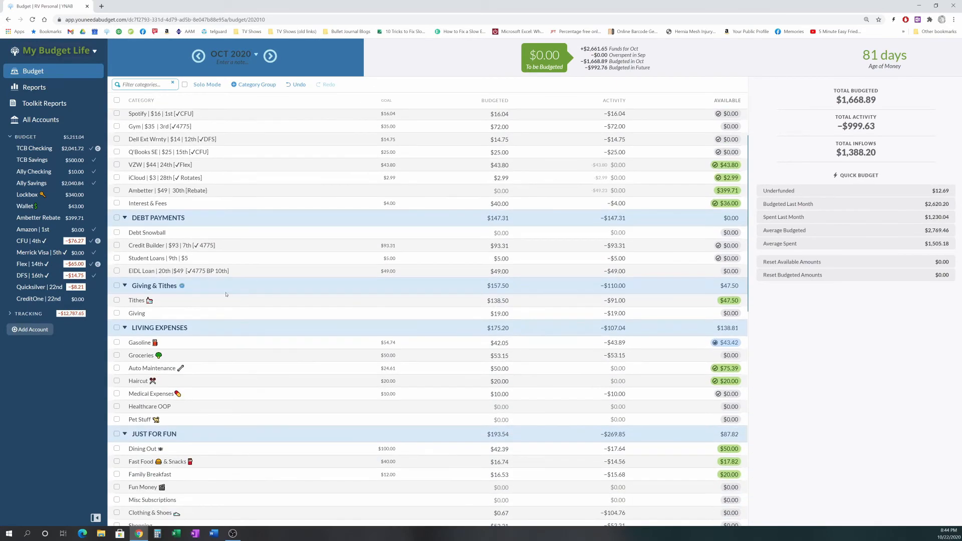
Step: Check the tracking account balances alongside October's debt payment categories, including the amount budgeted for Credit Builder
scroll(206, 379, down, 2)
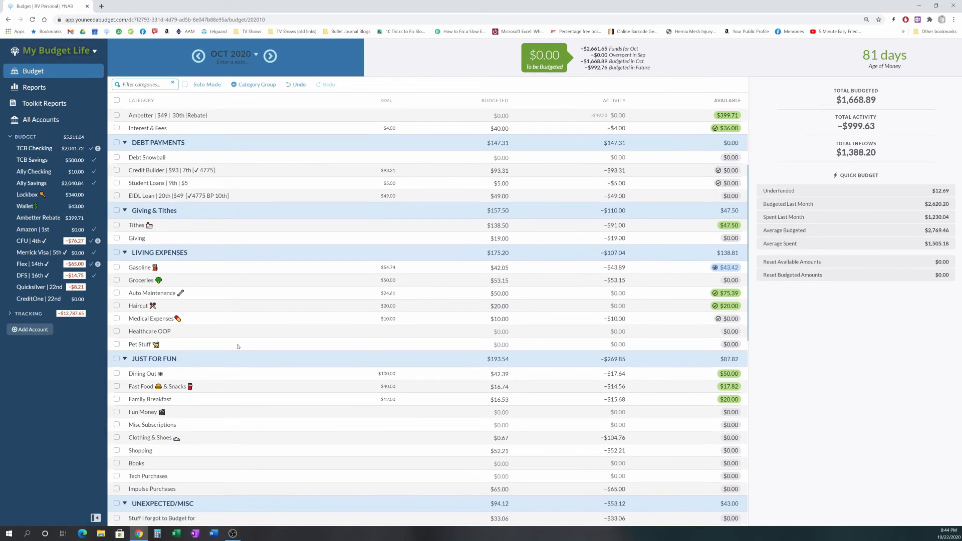
scroll(238, 347, up, 4)
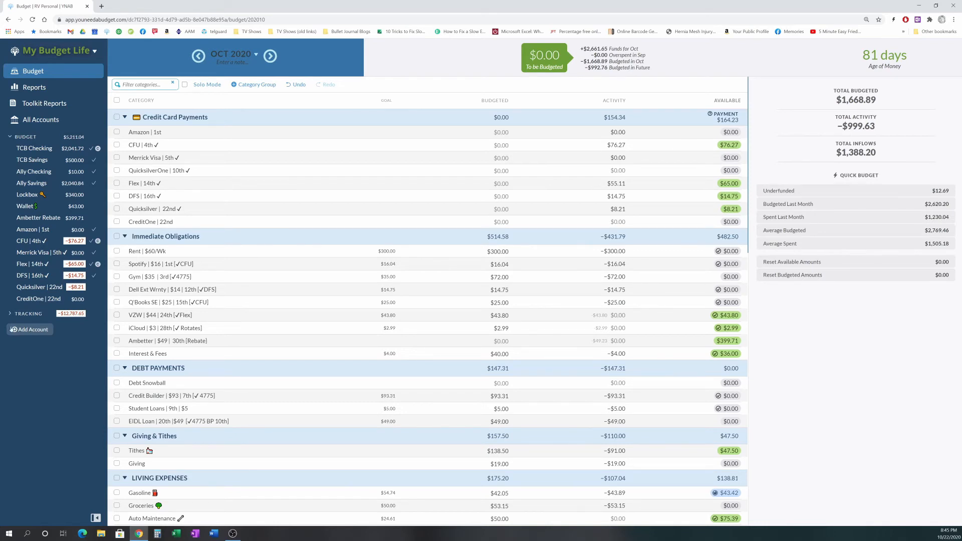
click(10, 314)
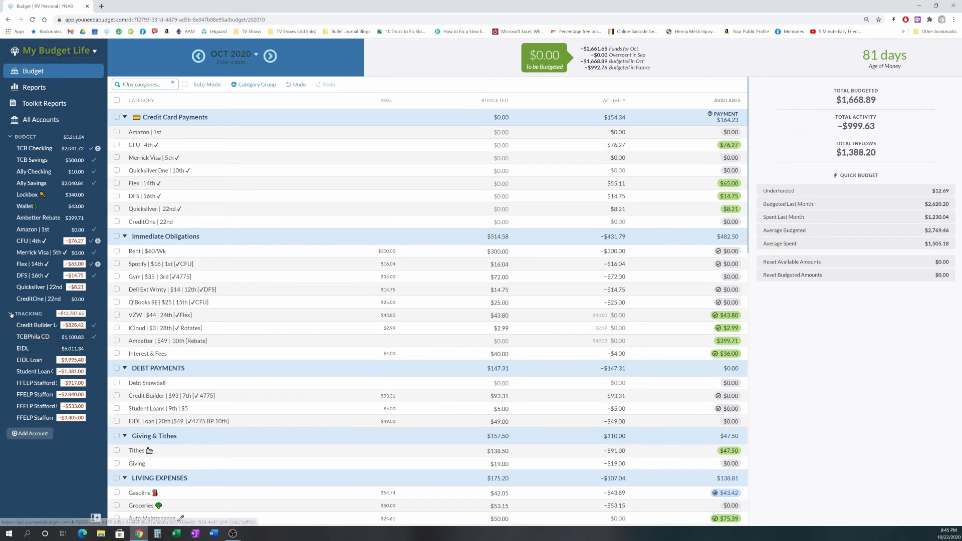
click(10, 314)
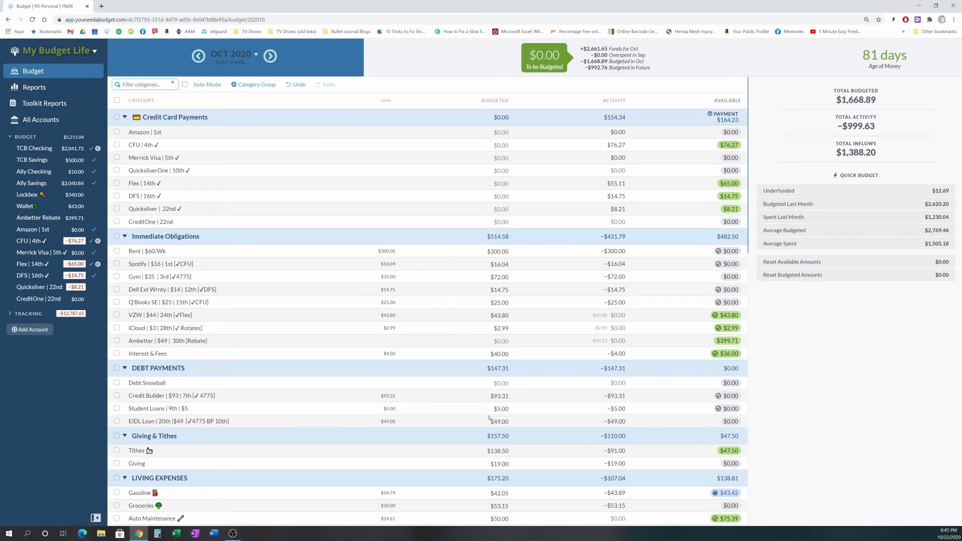
click(471, 394)
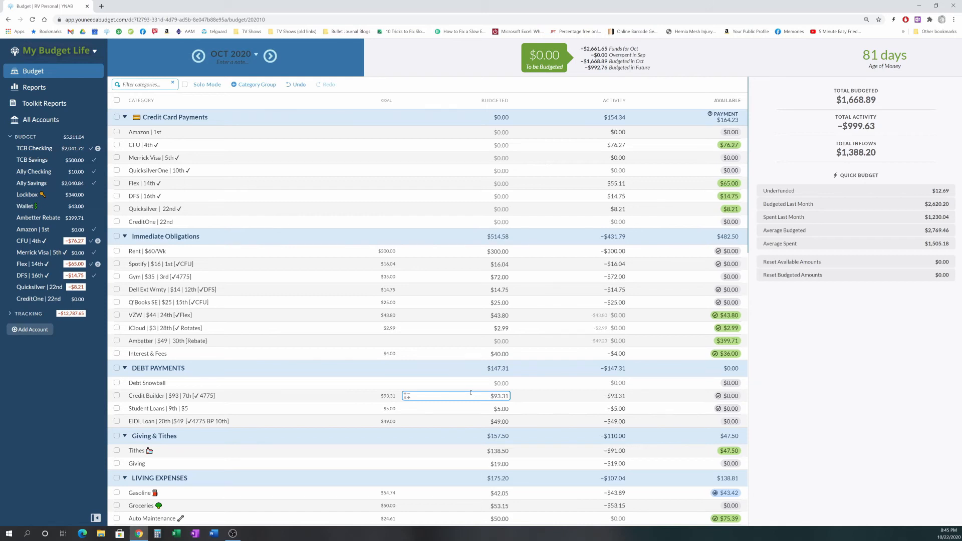
key(Return)
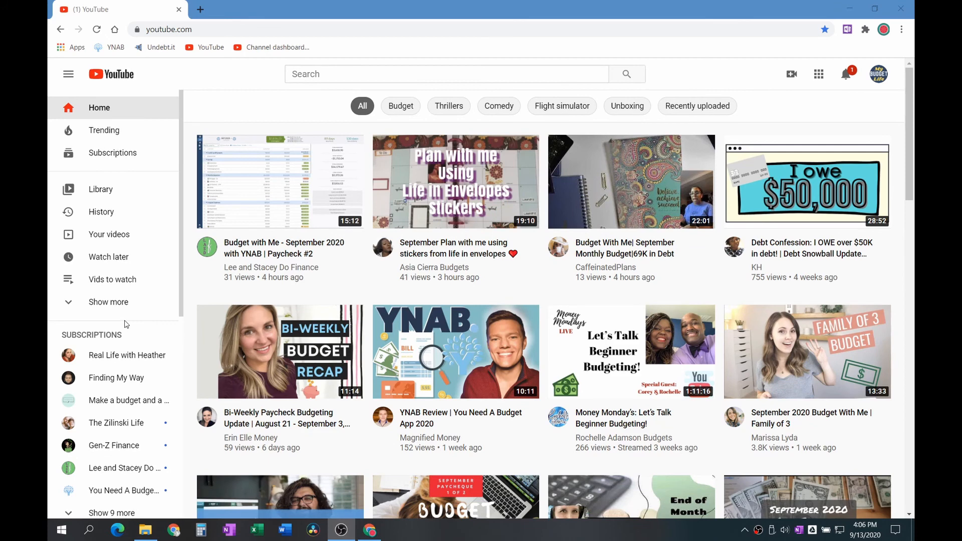
Step: On YouTube, open the subscribed MappedOutMoney channel and view its full playlist "YNAB: How To Use YNAB And Budget Like A Pro"
scroll(125, 325, down, 5)
click(111, 288)
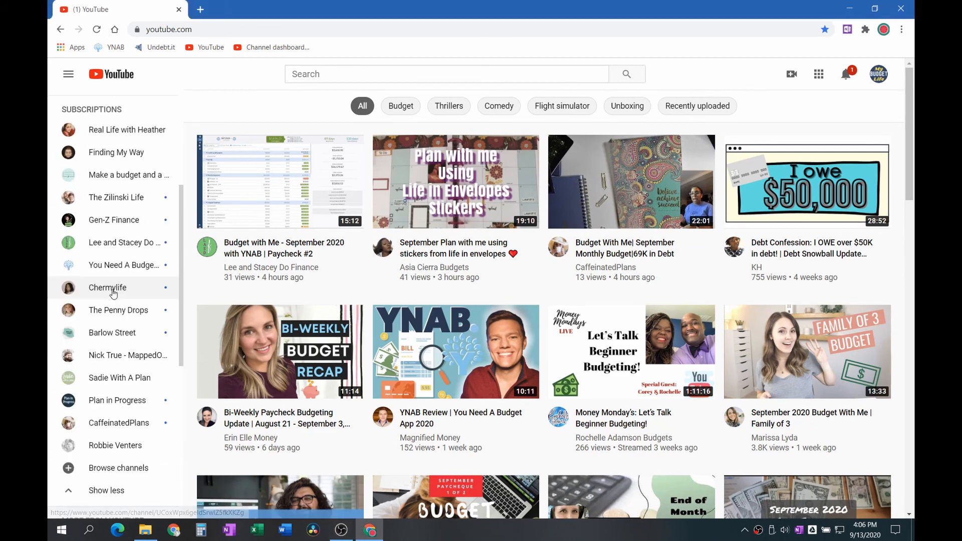
click(116, 353)
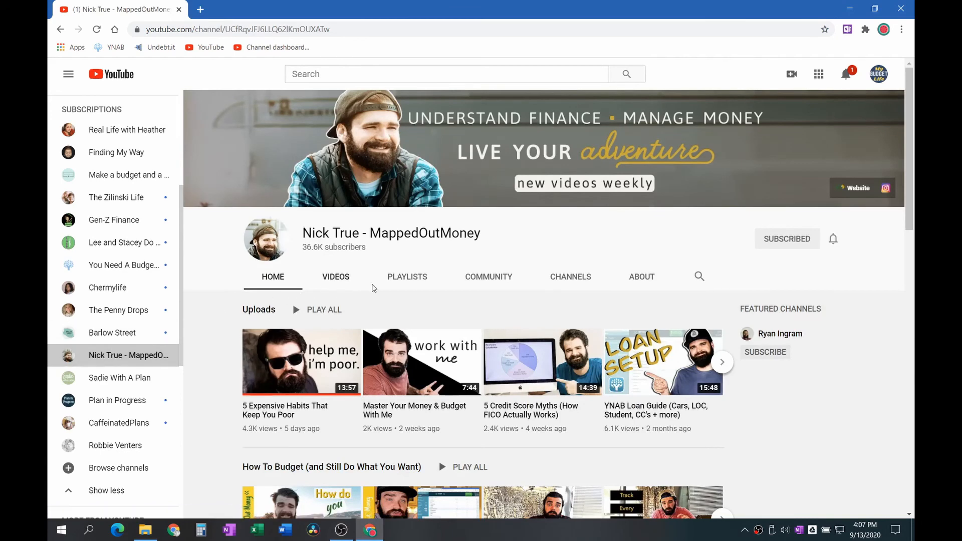
click(393, 281)
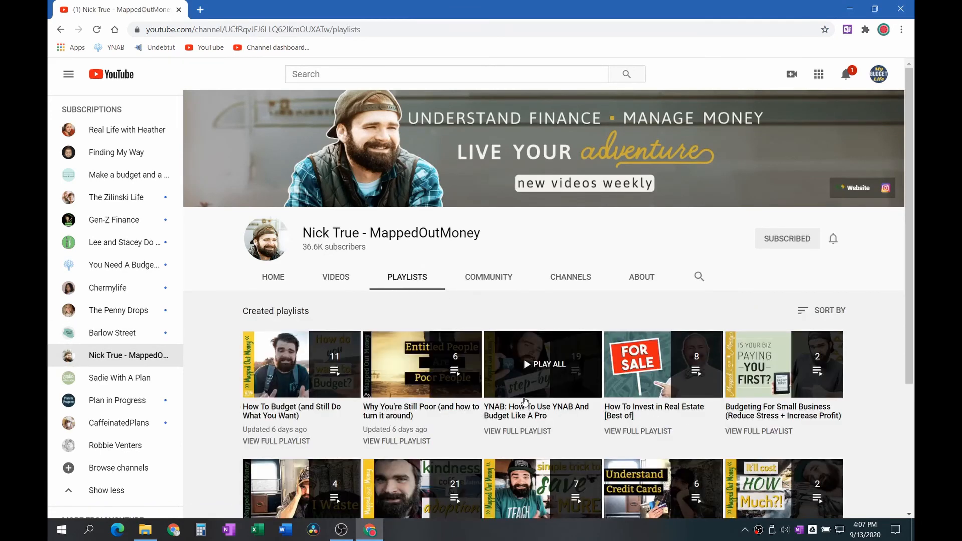
click(517, 432)
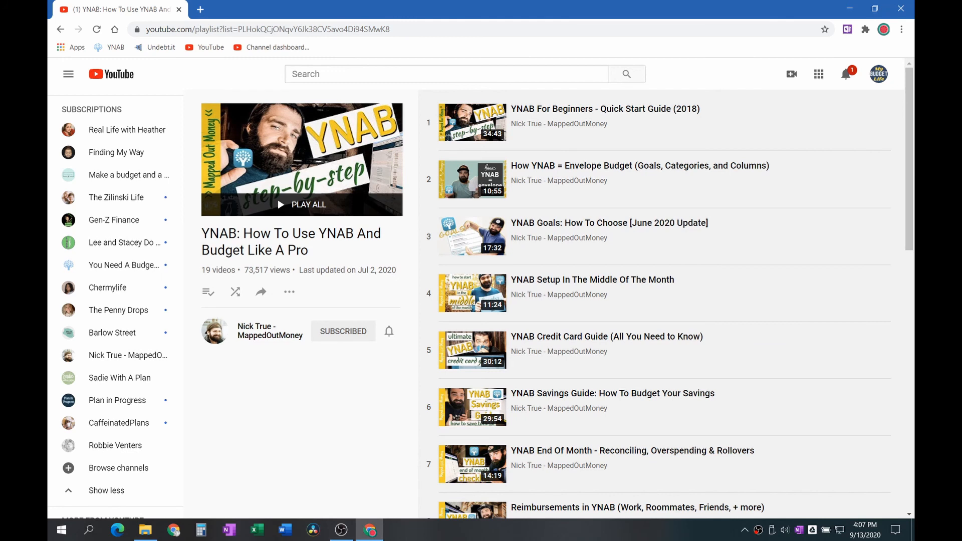
key(alt+Tab)
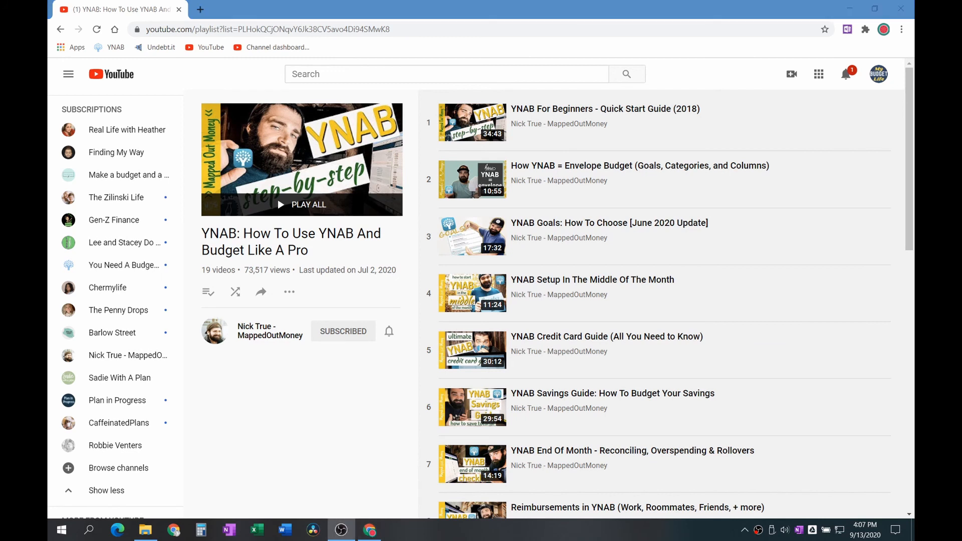